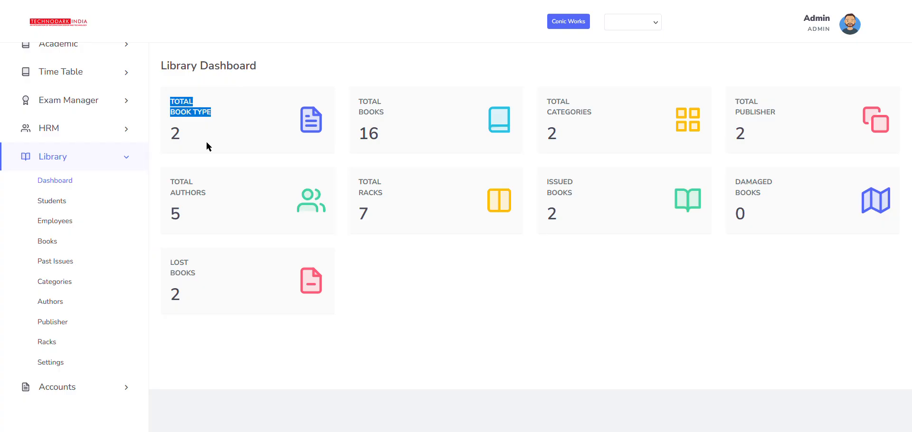
- Review the library dashboard totals for book types, books, categories, publishers, authors, racks, and issued, damaged and lost books
left_click(357, 102)
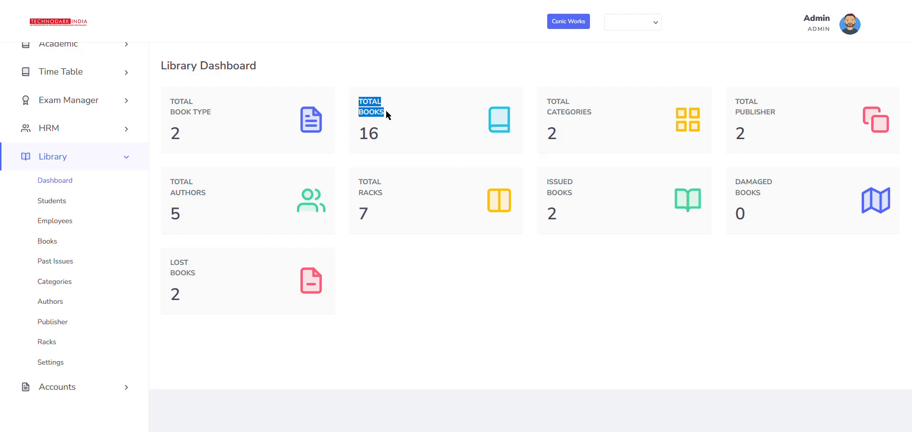
left_click_drag(547, 101, 597, 114)
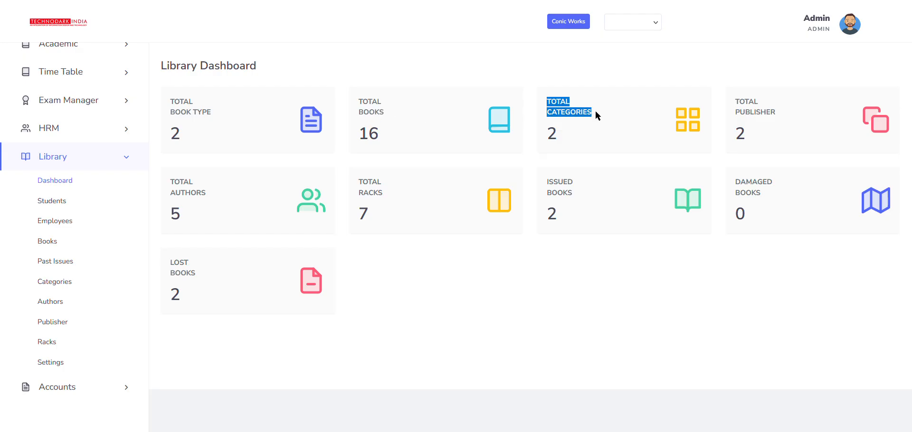
left_click_drag(735, 100, 783, 116)
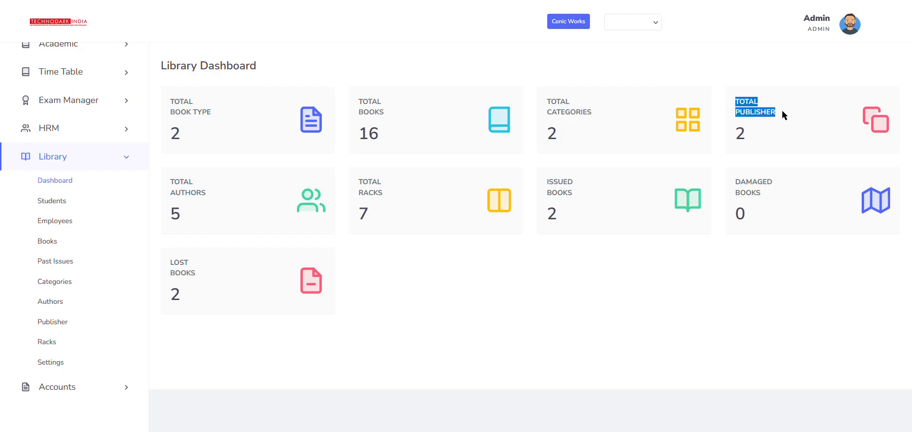
left_click_drag(170, 178, 218, 186)
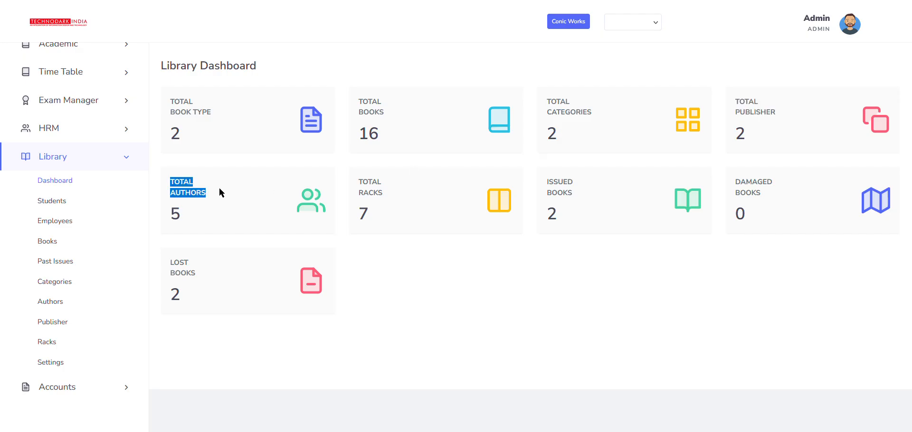
left_click_drag(359, 179, 395, 192)
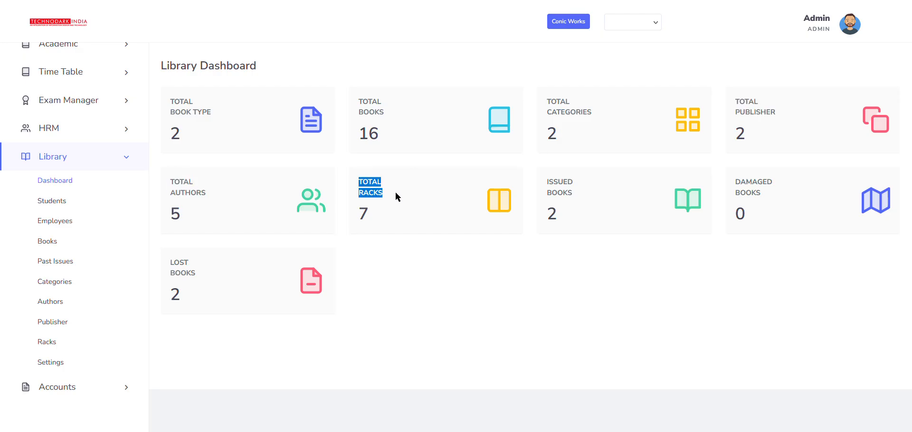
left_click_drag(546, 179, 767, 195)
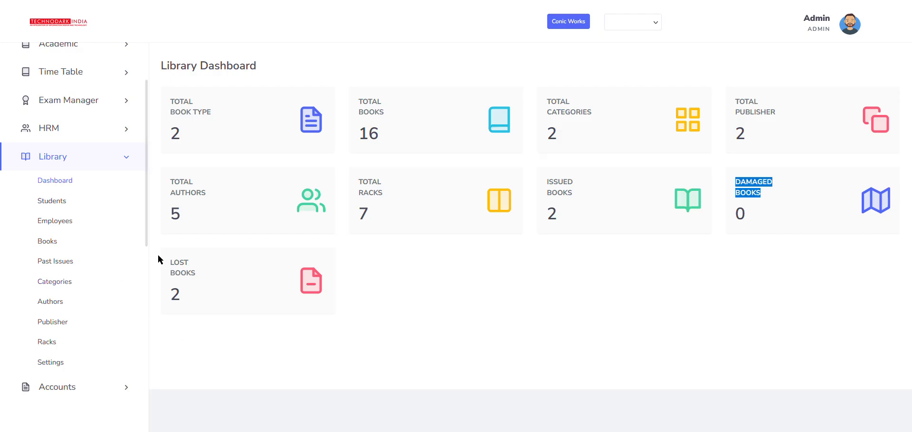
left_click_drag(171, 263, 173, 262)
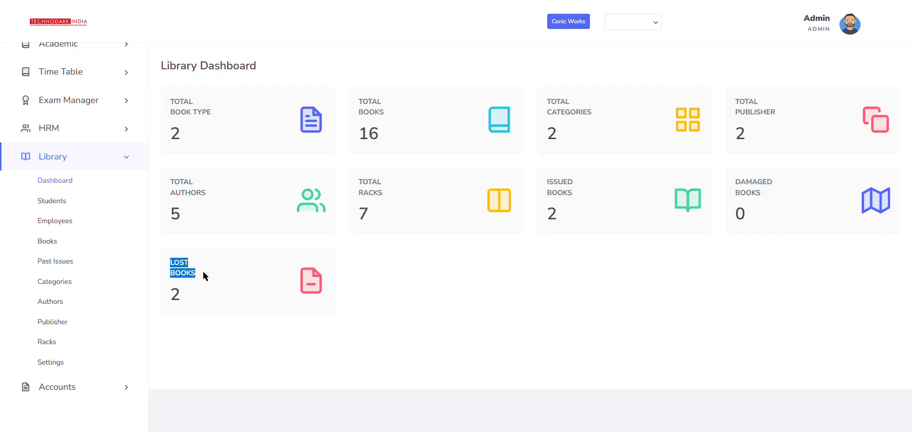
left_click(399, 279)
- Open the library's student list, look through its records and check which export formats are offered
left_click(49, 202)
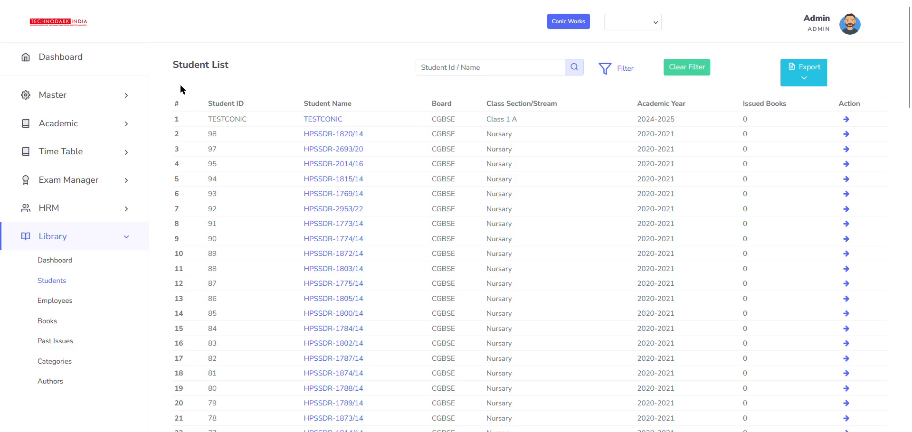
scroll(532, 210, "down", 10)
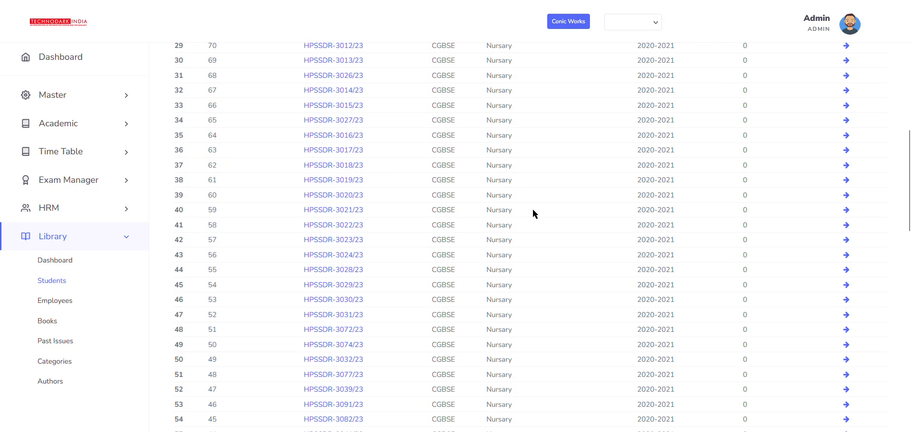
scroll(532, 210, "up", 10)
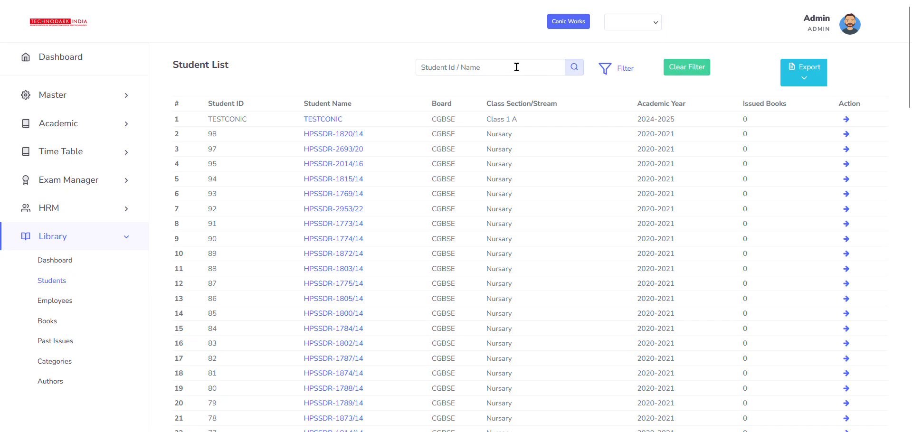
left_click(808, 83)
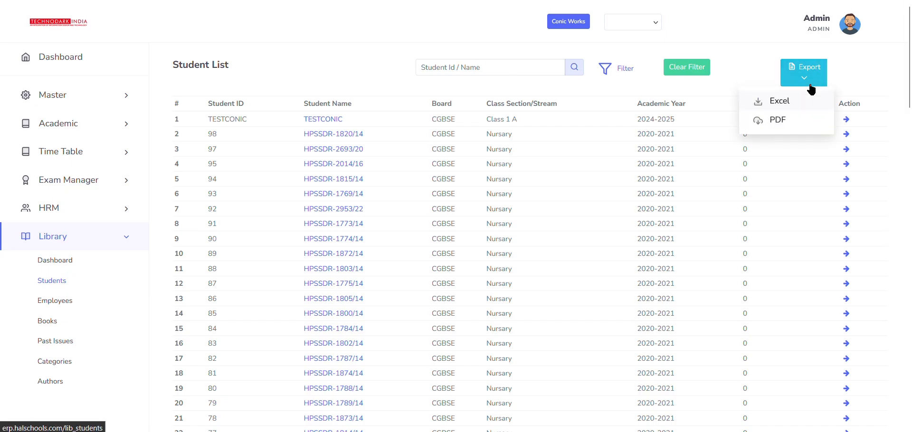
left_click(744, 67)
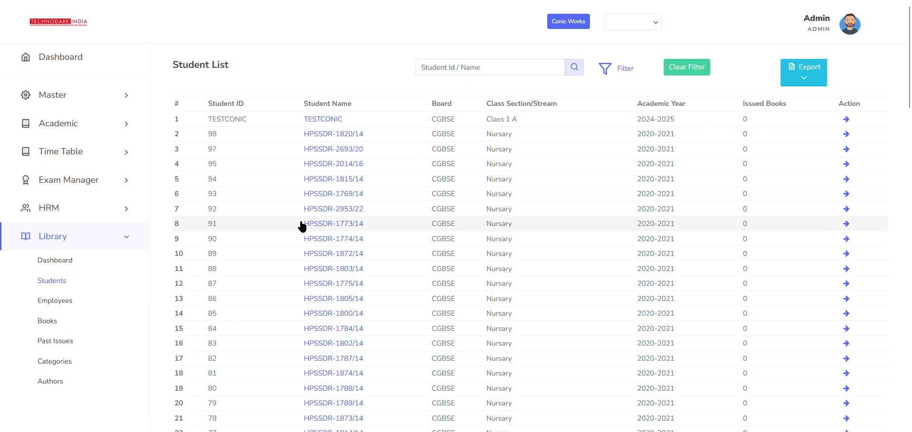
- Open the library details of the first student in the list and check the Is Topper options
left_click(846, 120)
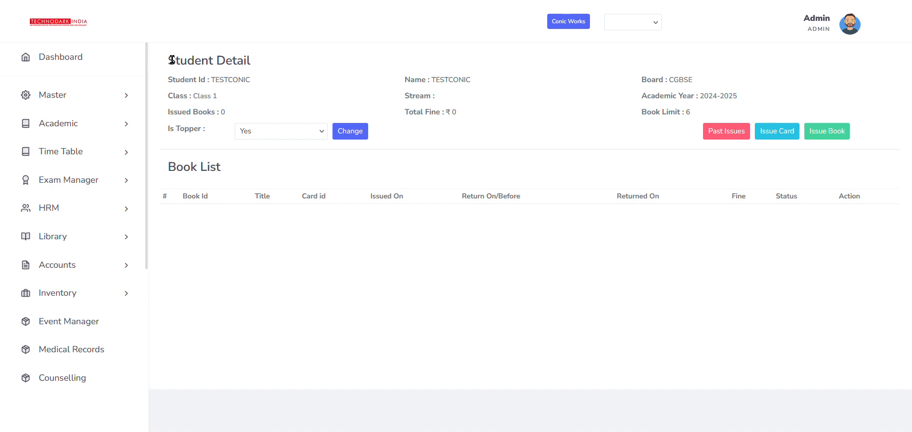
left_click_drag(172, 60, 247, 63)
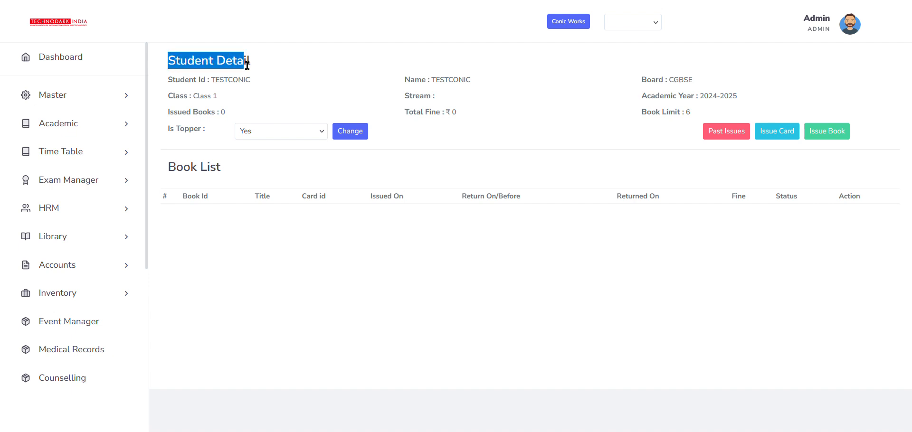
left_click(269, 77)
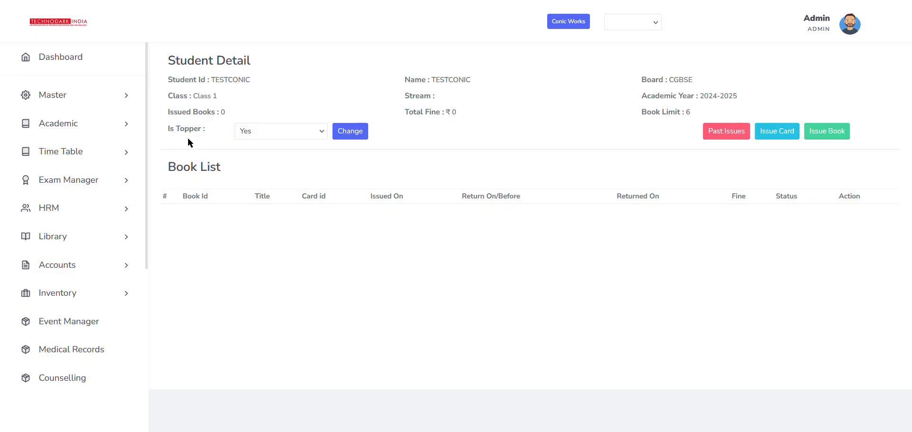
left_click(272, 137)
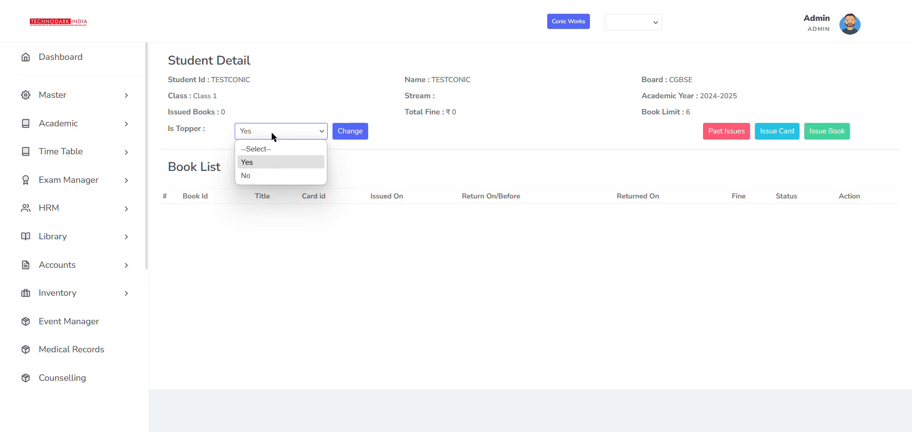
left_click(265, 133)
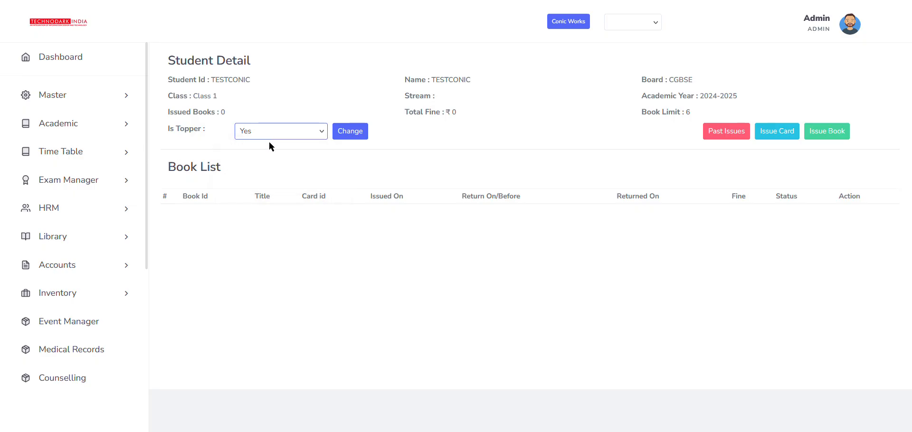
left_click(274, 131)
left_click(276, 131)
left_click(571, 223)
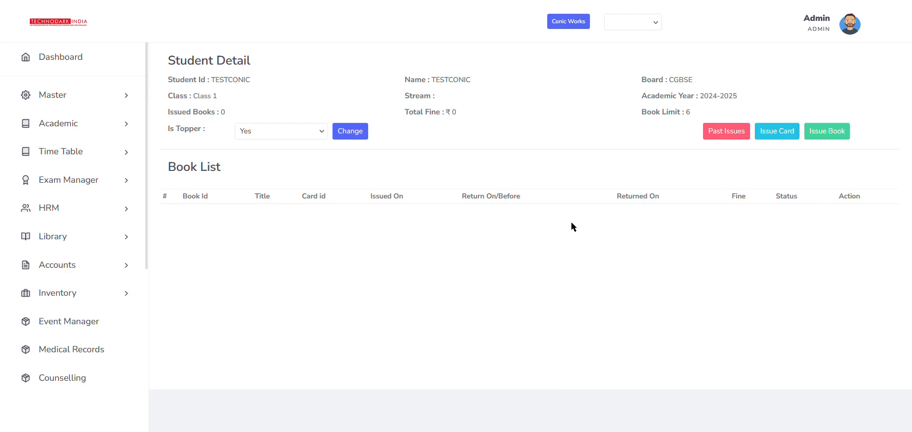
- View the student's past issues, and return to the student details to view the library cards already issued
left_click(736, 135)
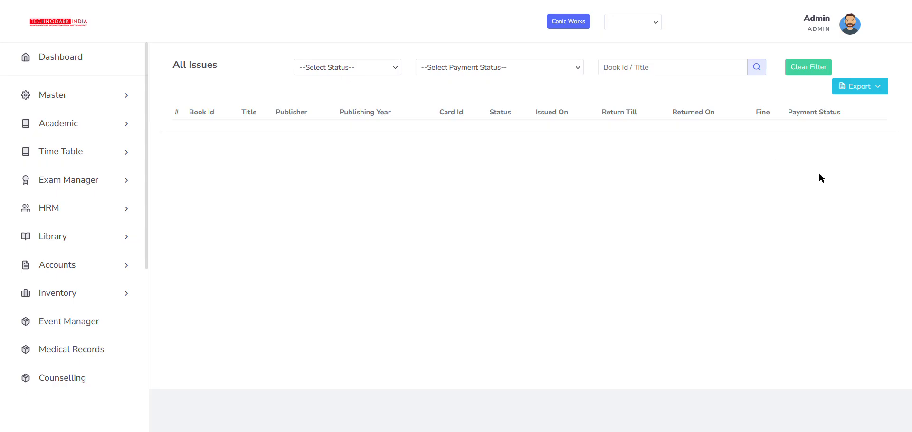
left_click(871, 91)
left_click(870, 92)
key("alt+Left")
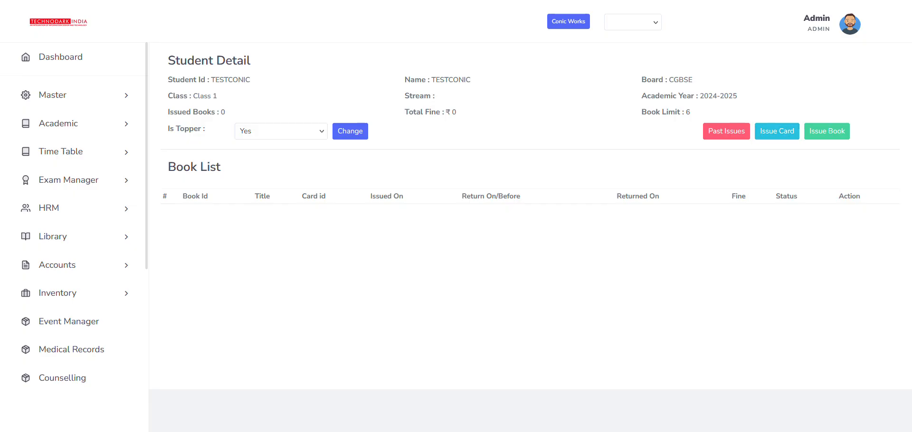
left_click(778, 135)
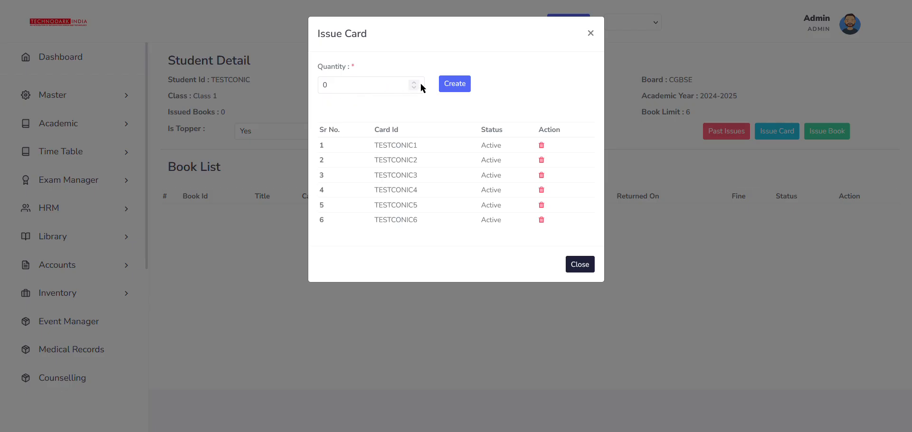
left_click(591, 33)
- Set the first student's Is Topper status to No and apply the change
left_click(272, 129)
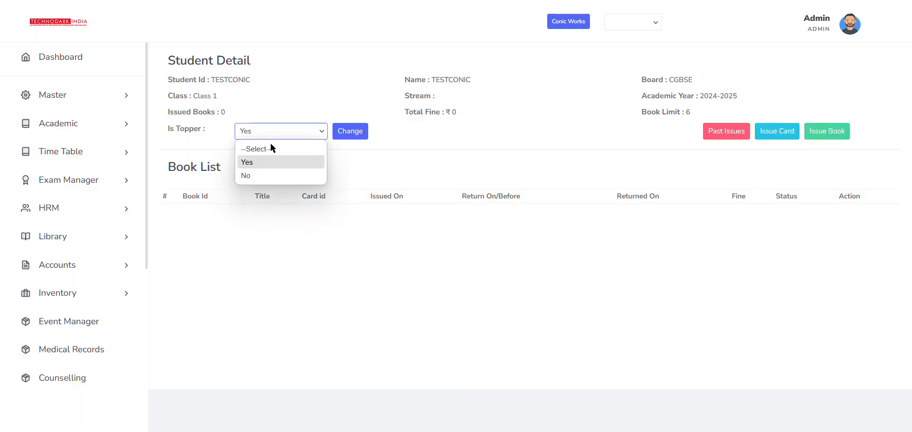
left_click(264, 174)
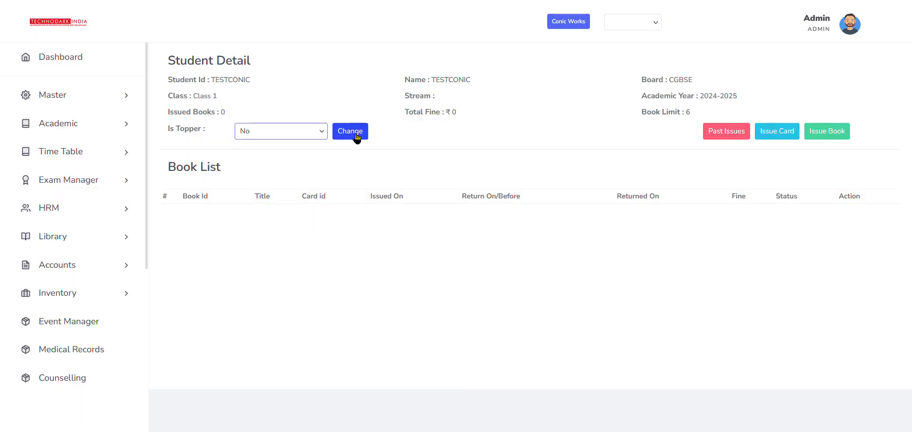
left_click(356, 136)
- Check the quantity in the student's Issue Card dialog under the non-topper status, and close the dialog
left_click(777, 135)
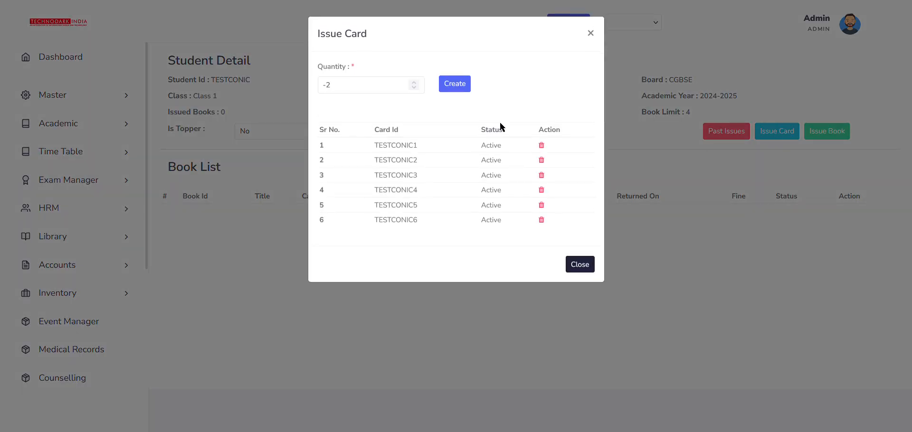
double_click(329, 85)
left_click(591, 34)
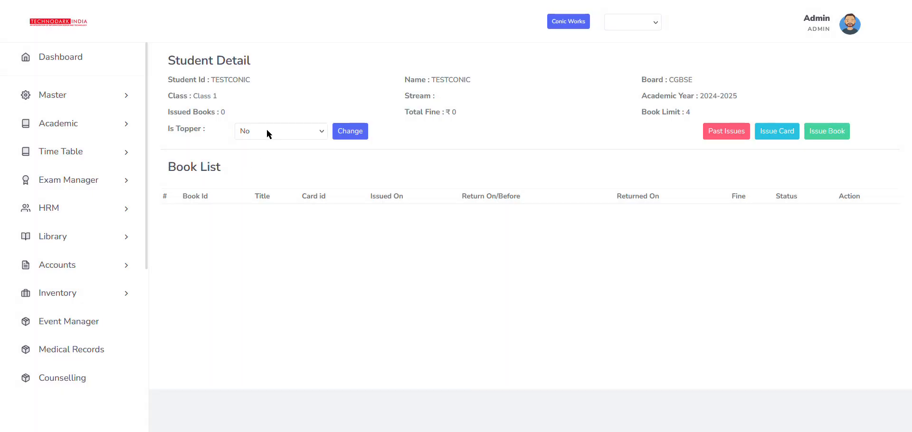
- Return to the student list, open the third student's library details and check the Is Topper options
left_click(266, 130)
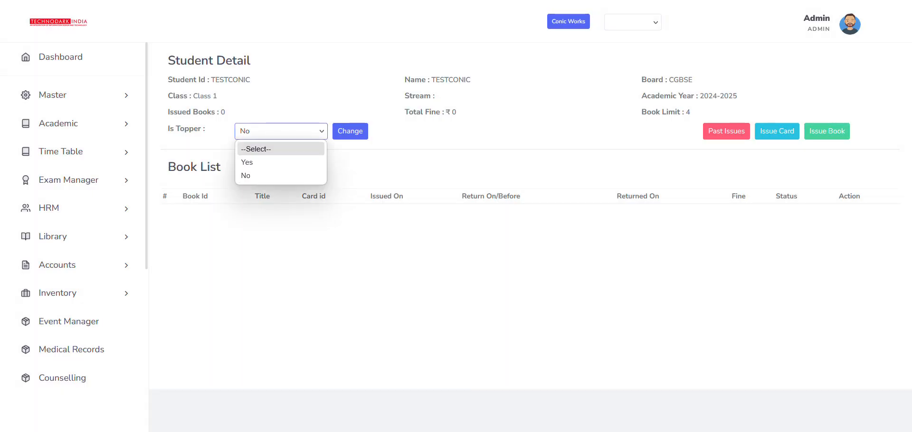
key("alt+Left")
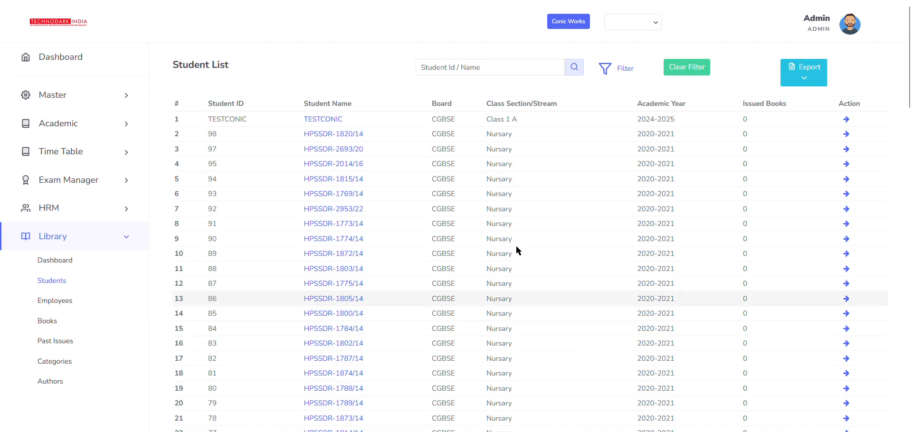
left_click(846, 149)
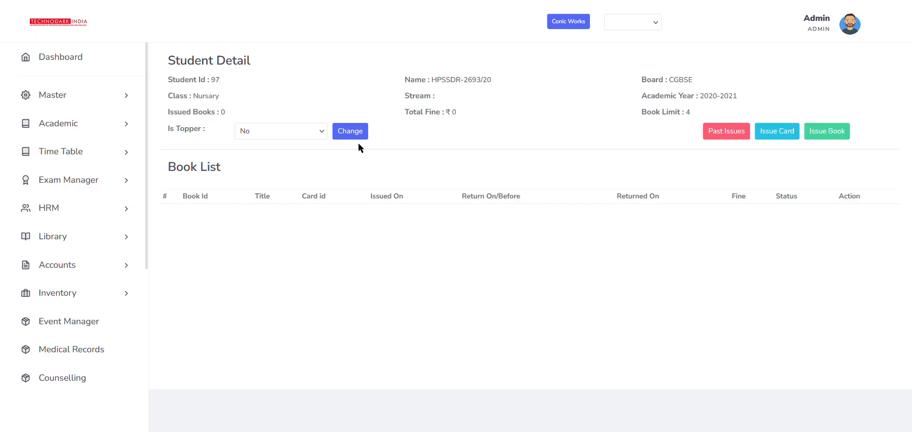
left_click(280, 134)
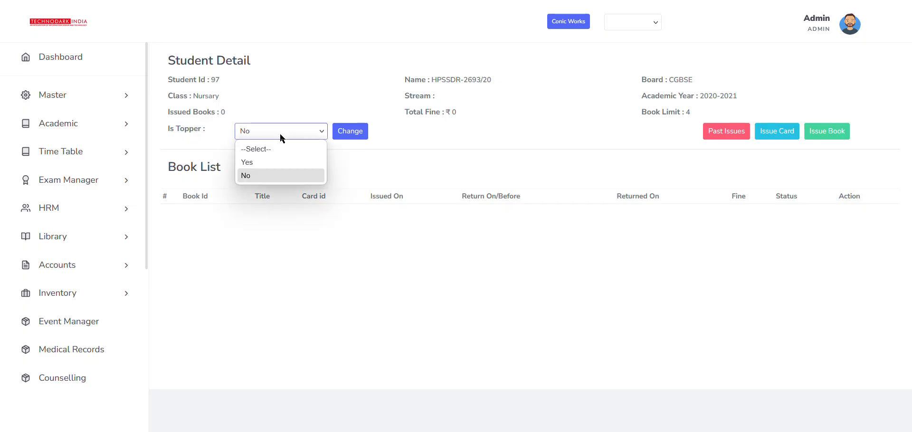
left_click(273, 163)
left_click(350, 133)
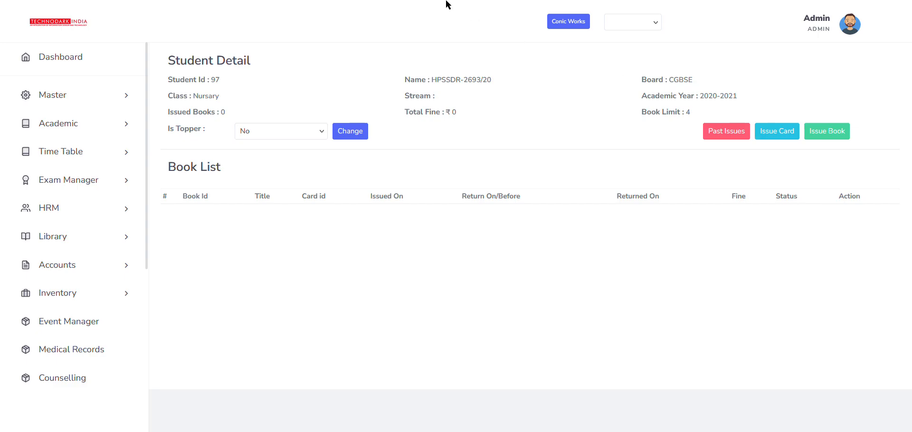
- Create 4 library cards for this student, review the new active cards and close the Issue Card dialog
left_click(775, 134)
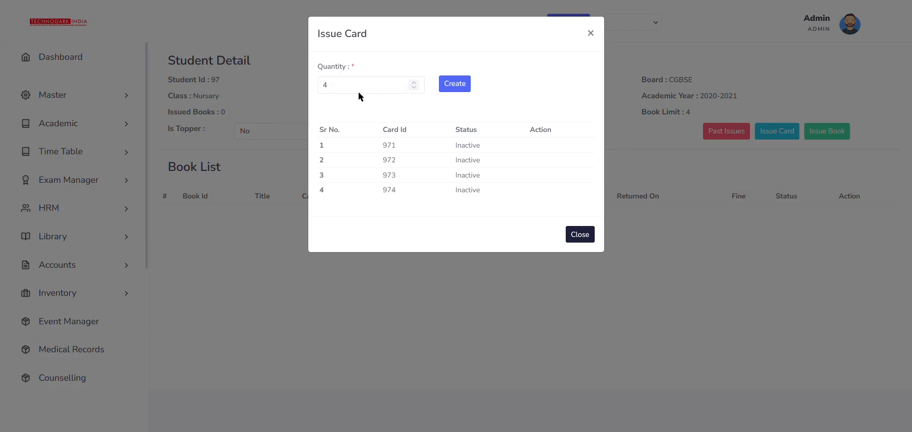
left_click(459, 89)
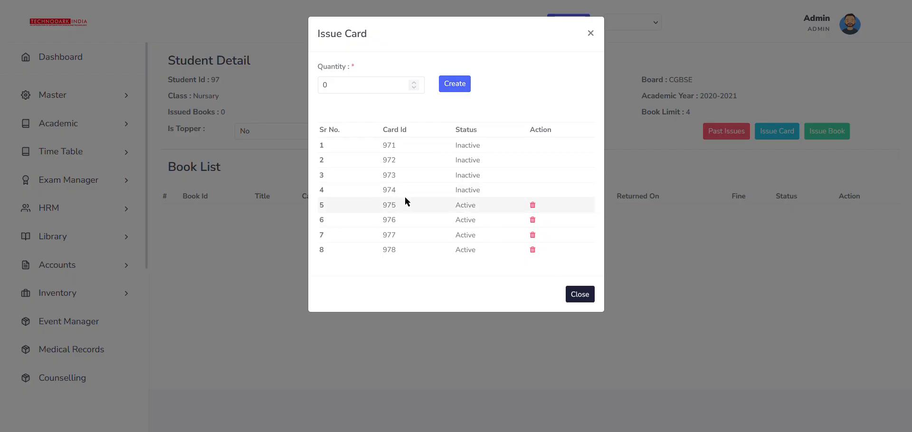
left_click_drag(456, 209, 482, 247)
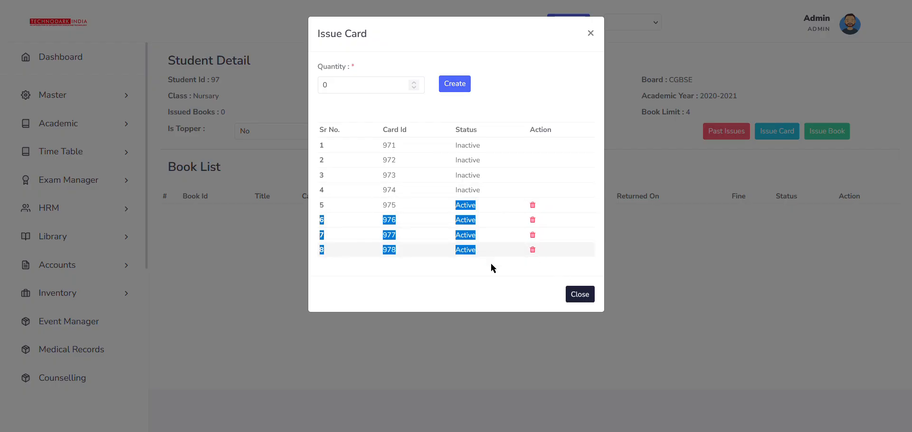
left_click(490, 261)
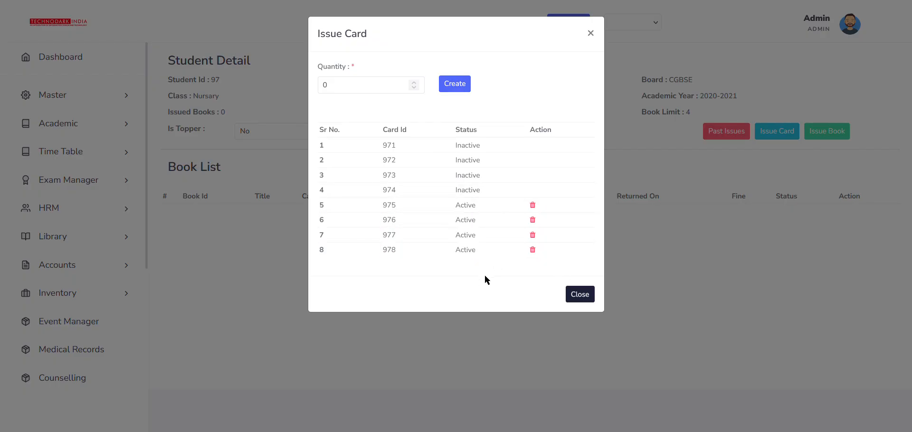
left_click(580, 294)
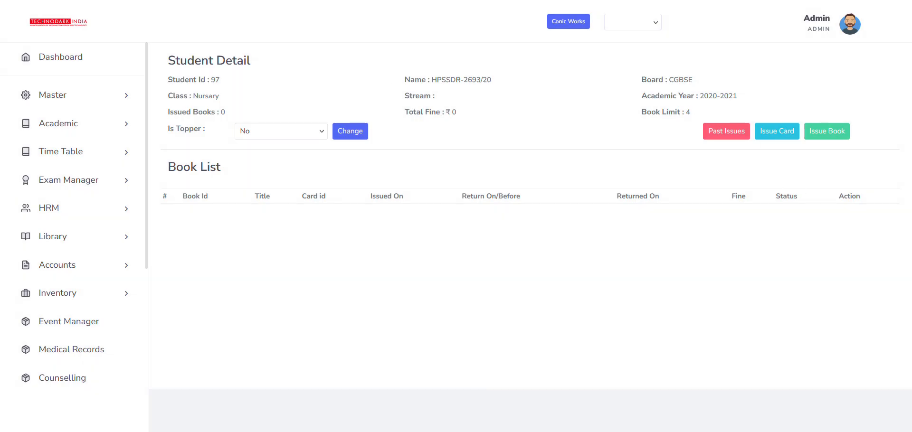
- Open the student's Issue Book dialog and look up the book with ID 12345
left_click(826, 135)
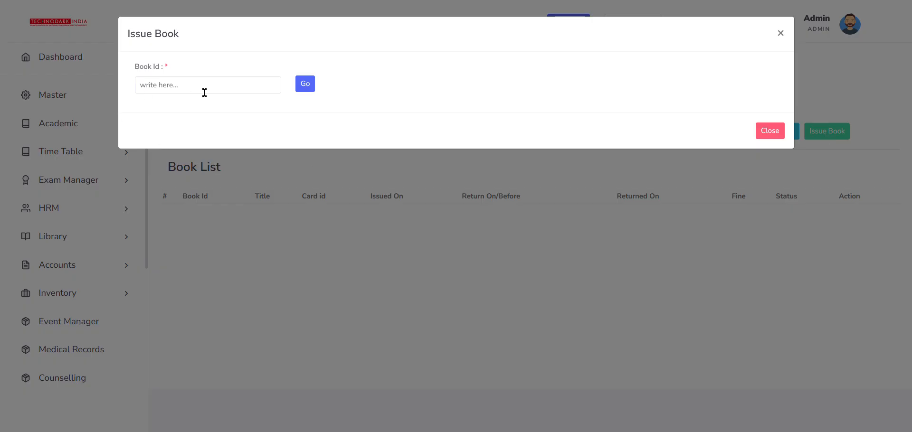
left_click(193, 92)
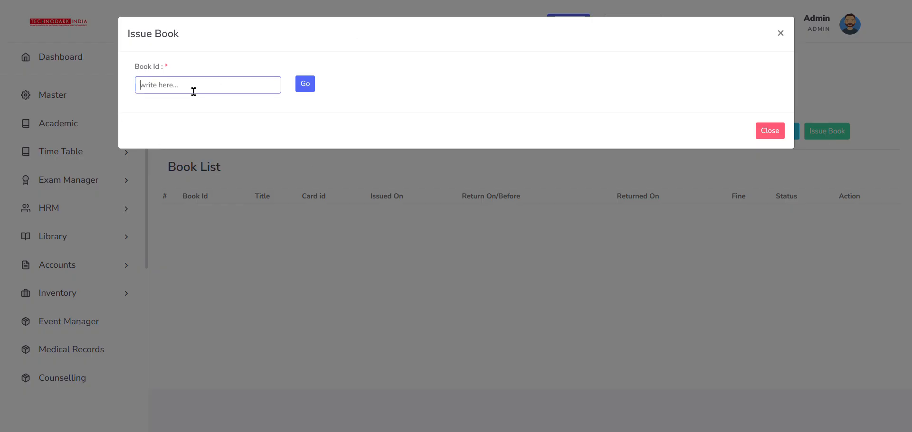
type("12345")
left_click(305, 85)
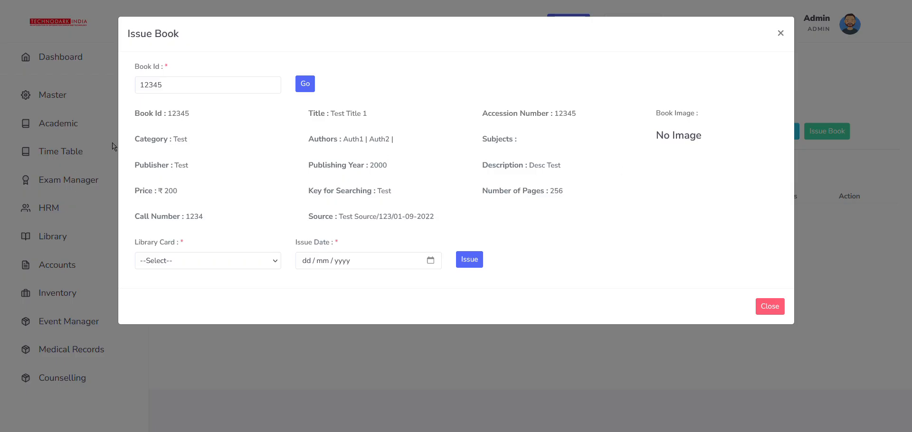
- Issue the book to the student on library card 975 with the issue date 04/05/2026
left_click(201, 260)
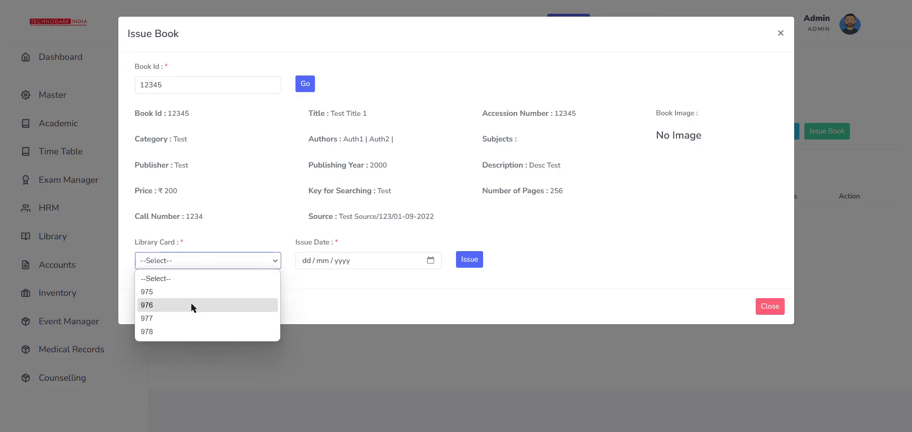
left_click(178, 290)
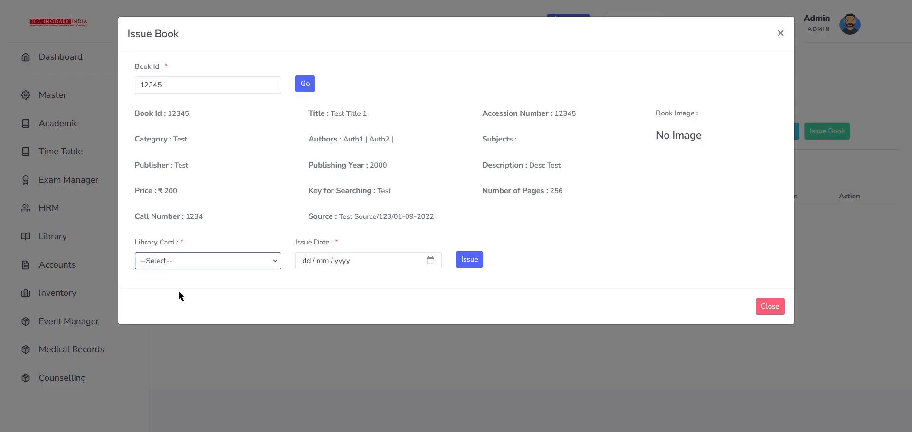
left_click(430, 261)
left_click(339, 144)
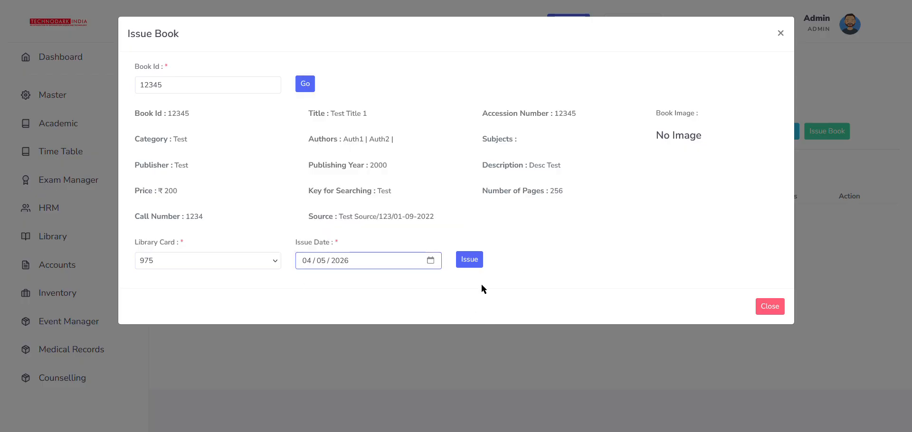
left_click(471, 261)
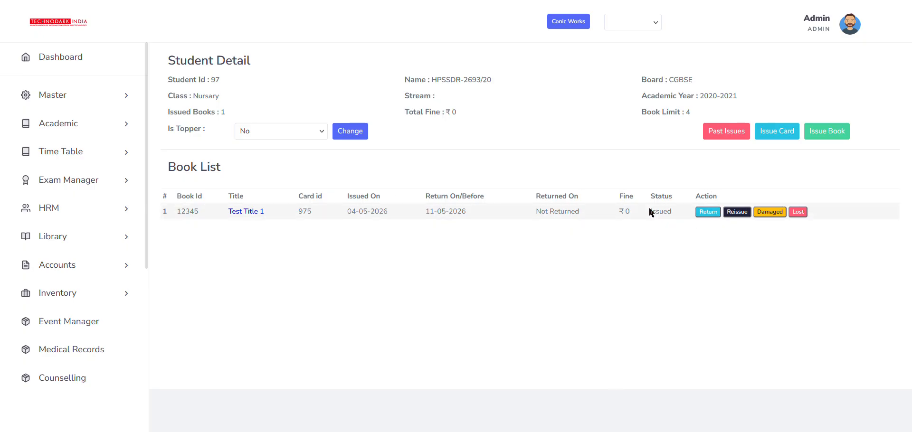
- Check the return date picker and fine in the issued book's Return Book dialog, and close it without returning the book
left_click(709, 212)
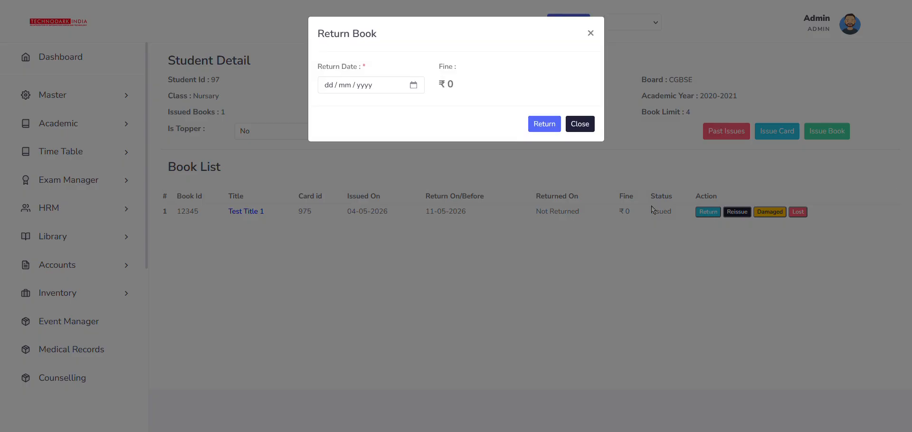
left_click(413, 86)
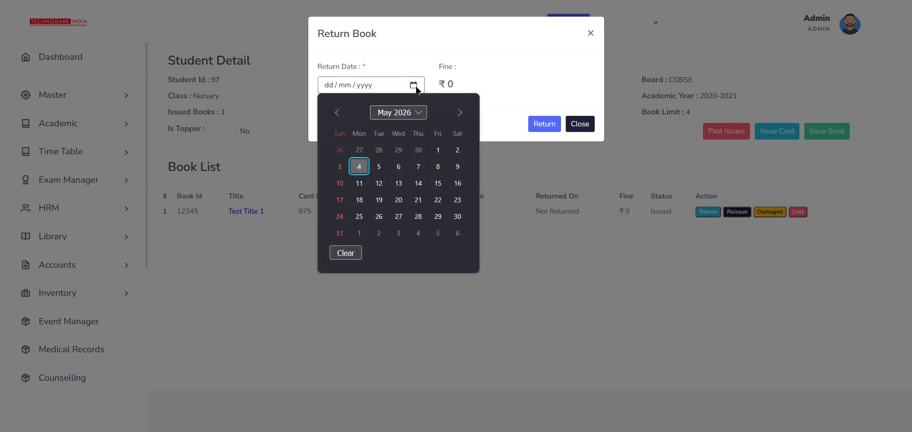
left_click(466, 87)
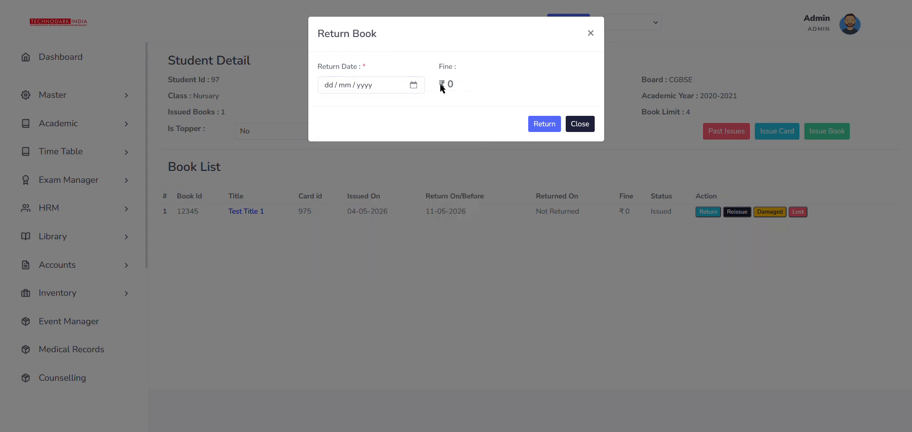
left_click_drag(441, 87, 464, 88)
left_click(580, 125)
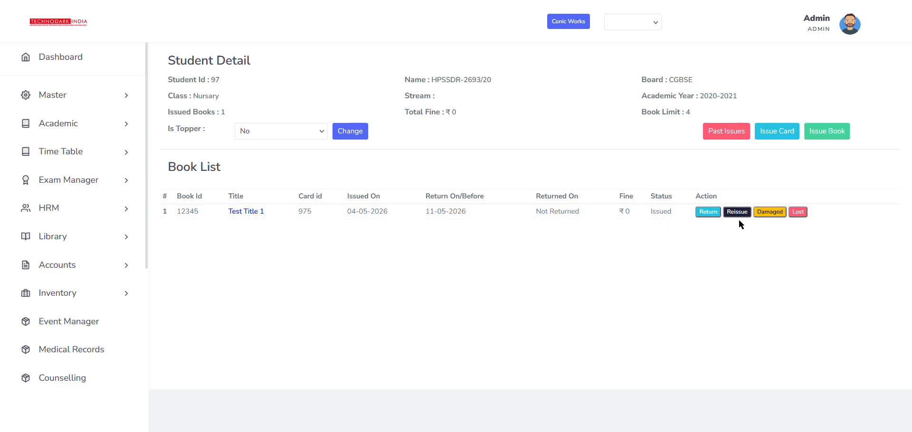
- Review the issued book's Reissue, Damaged and Lost dialogs, closing each one without saving
left_click(740, 212)
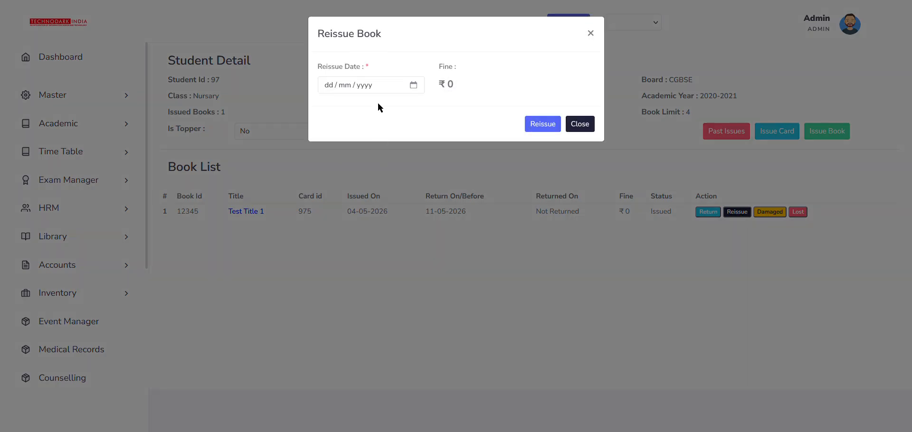
left_click(590, 33)
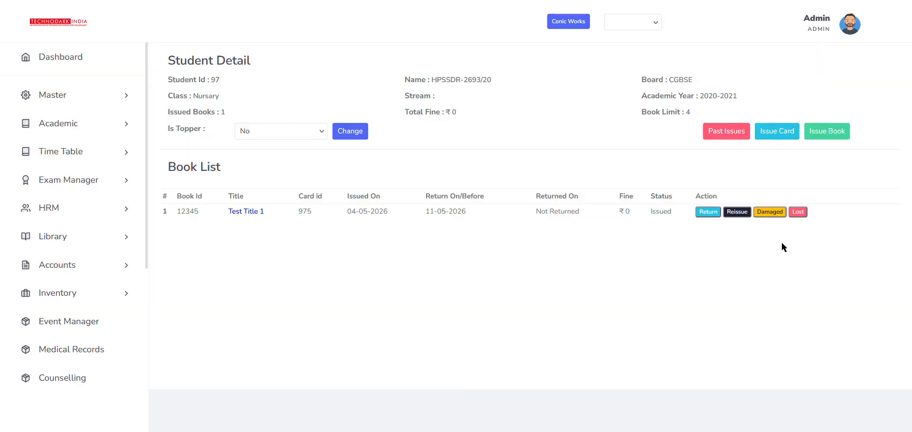
left_click(775, 216)
left_click(591, 34)
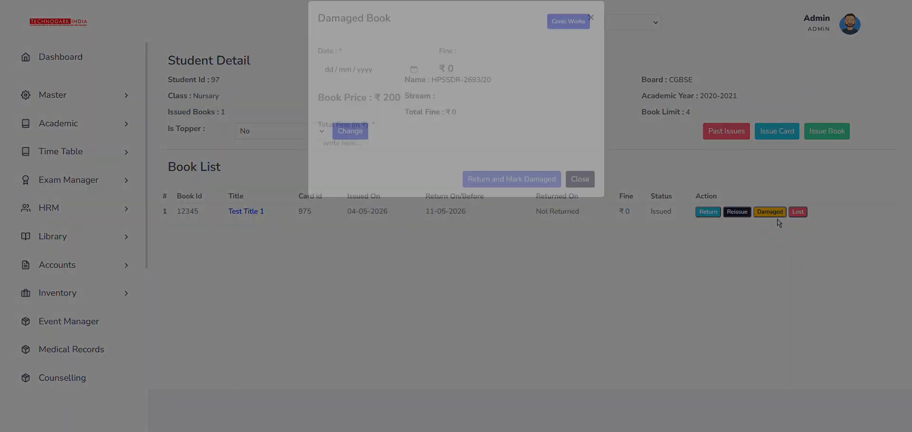
left_click(798, 214)
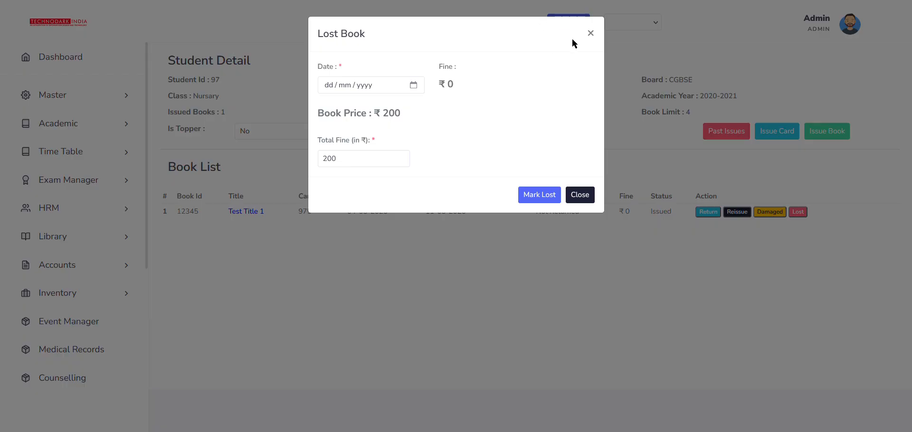
left_click(591, 34)
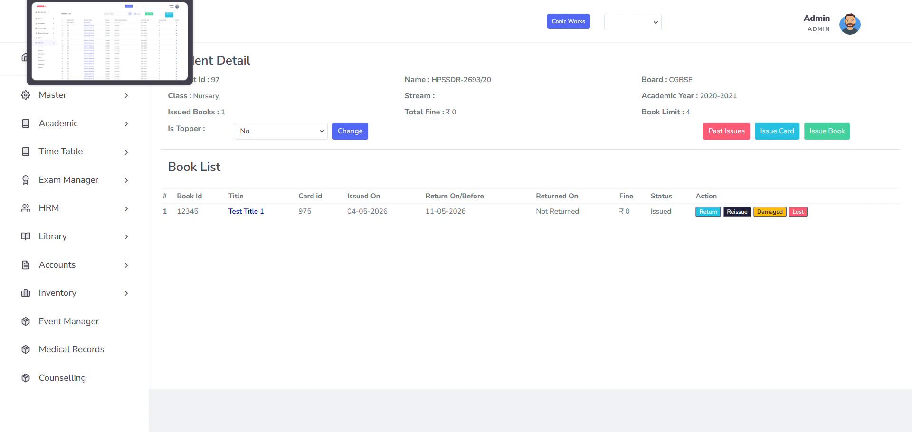
- Return to the library's student list and open the Employees List
left_click(83, 0)
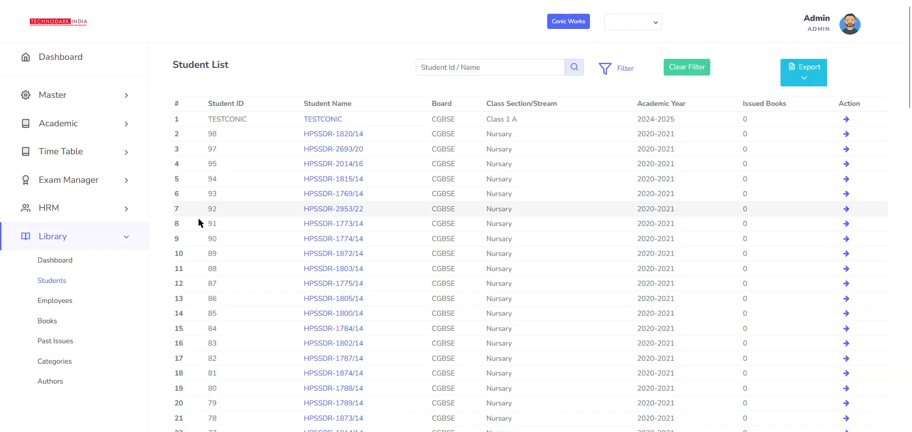
scroll(87, 163, "down", 1)
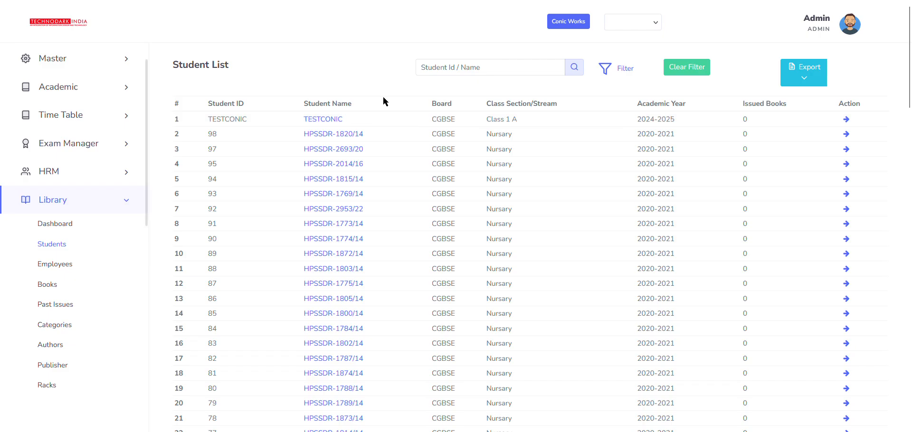
scroll(84, 233, "down", 1)
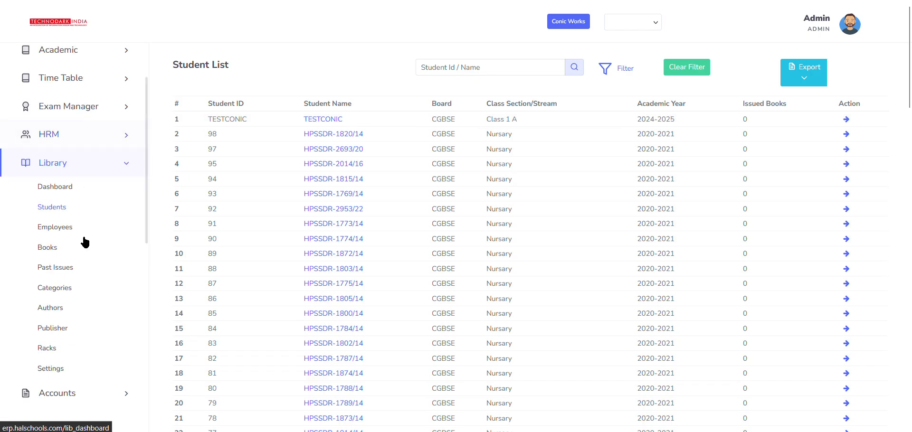
left_click(55, 230)
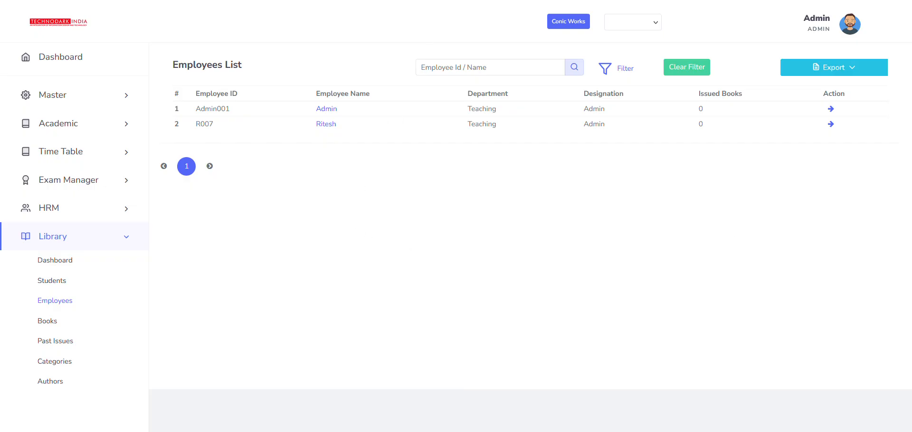
- Check the search field and the export formats available for the Employees List
left_click(466, 70)
left_click(843, 71)
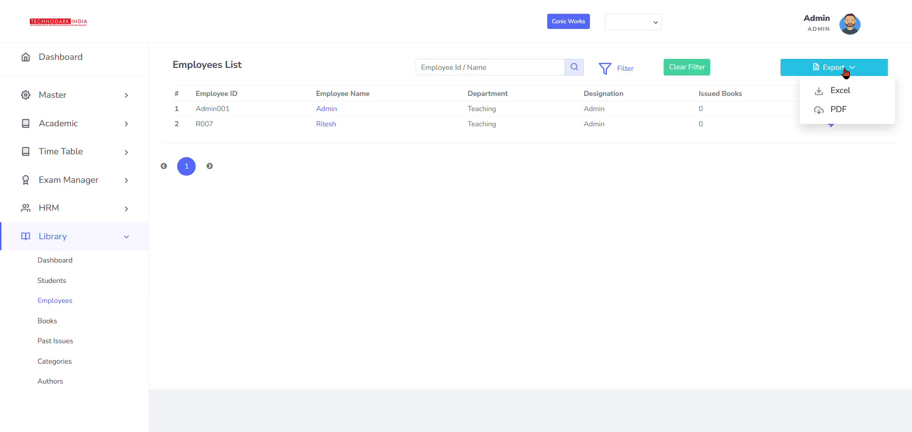
left_click(910, 128)
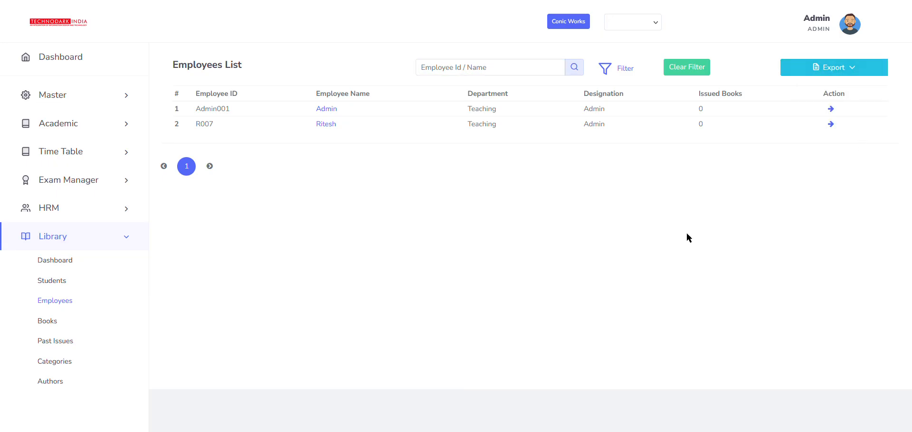
- Open the first employee's library details, create 2 library cards and close the Issue Card dialog
left_click(830, 110)
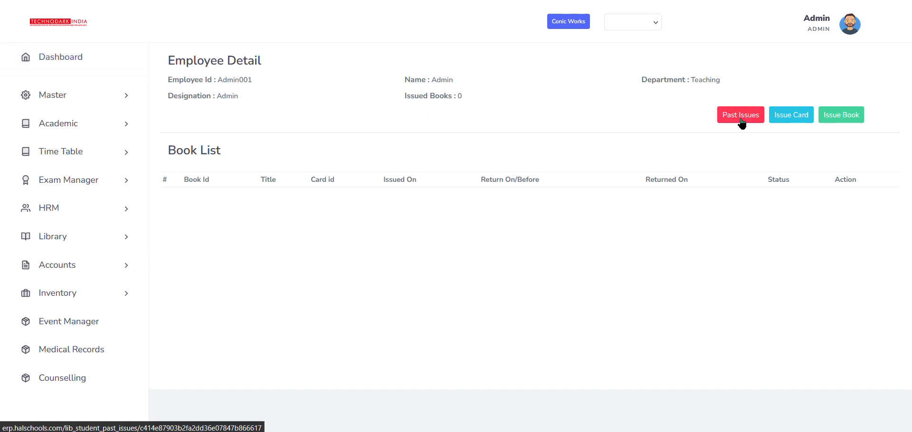
left_click(787, 119)
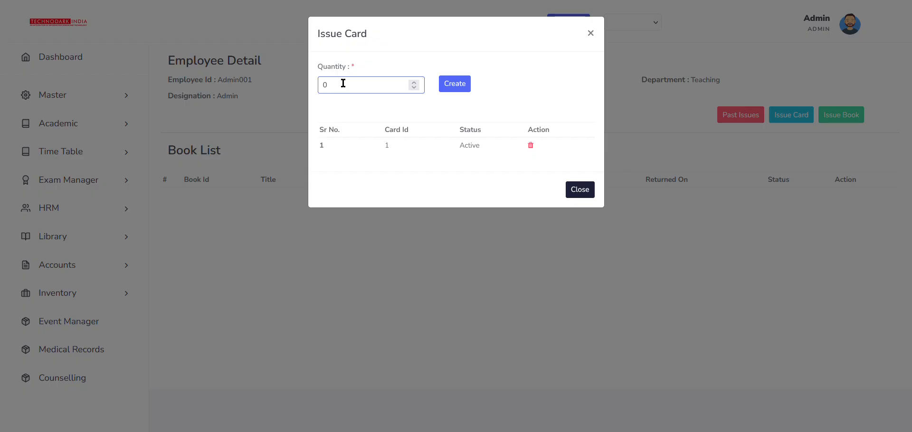
key("BackSpace")
type("2")
left_click(461, 88)
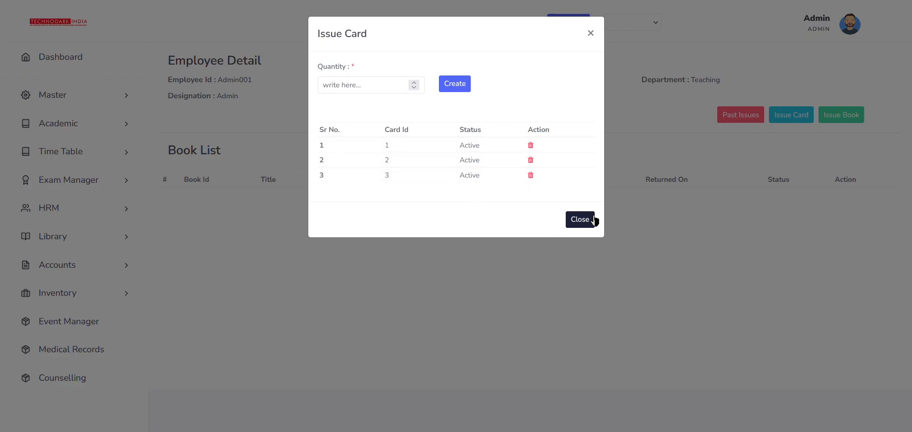
left_click(591, 33)
- Try to look up book ID 1234 in the employee's Issue Book dialog, and close the dialog
left_click(844, 118)
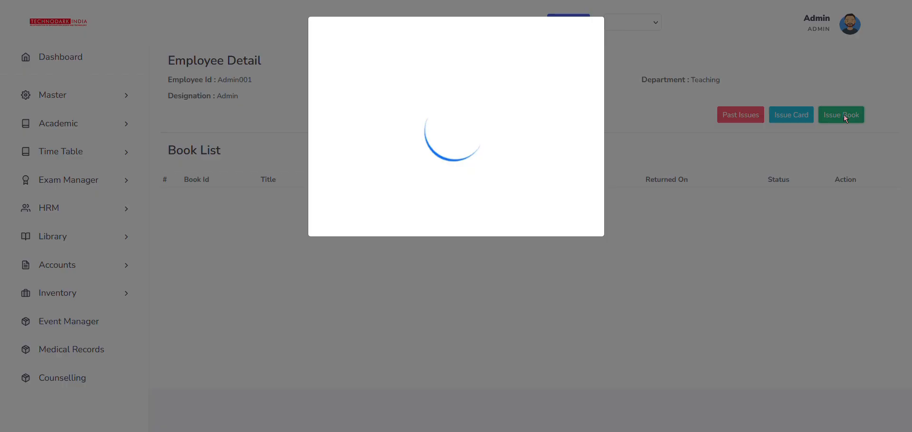
left_click(226, 84)
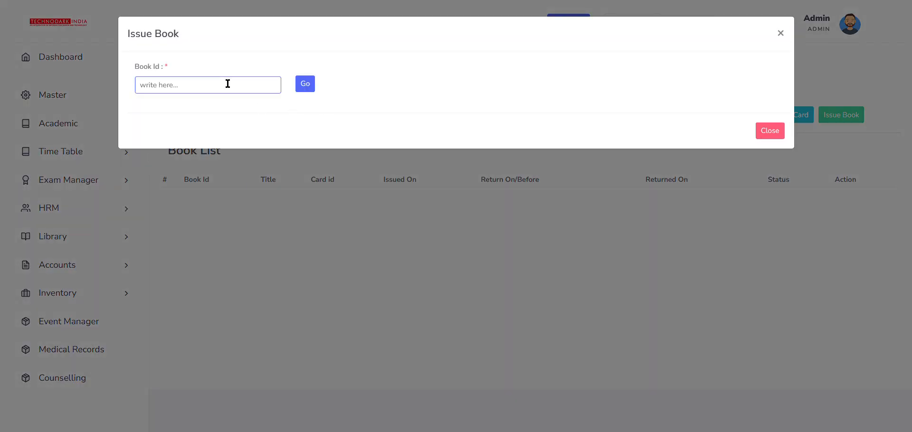
type("12345")
left_click(304, 85)
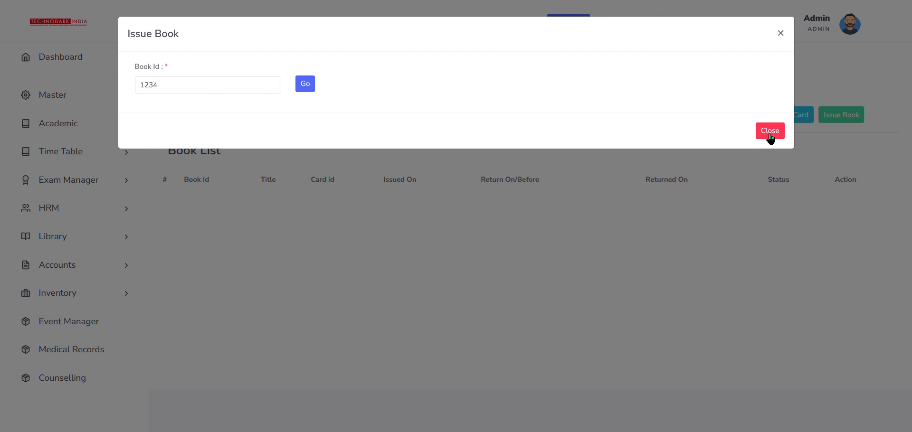
left_click(769, 135)
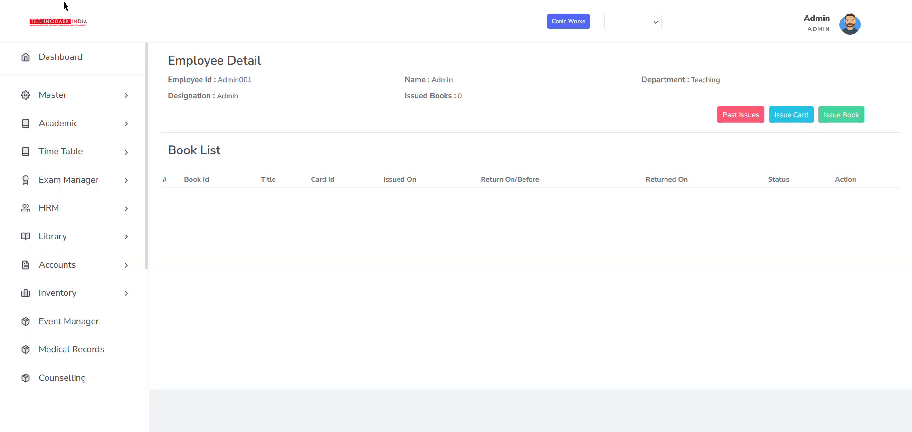
- Leave the employee's details and open the library's Books list
key("alt+Left")
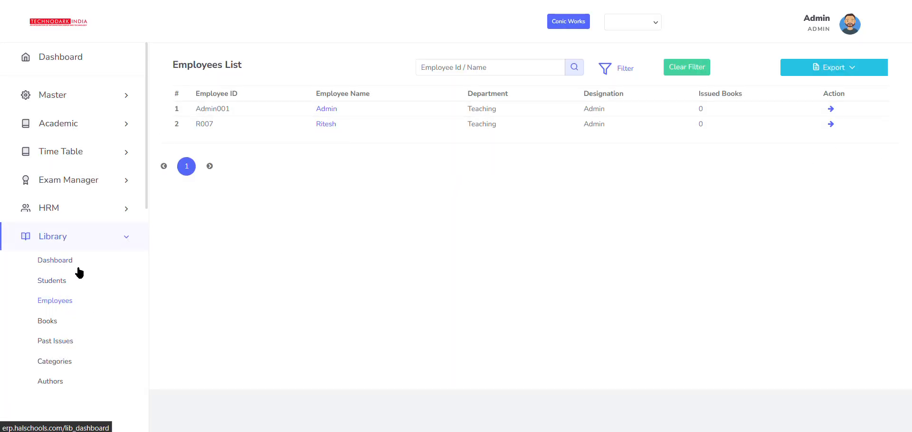
scroll(77, 269, "down", 1)
scroll(61, 224, "down", 1)
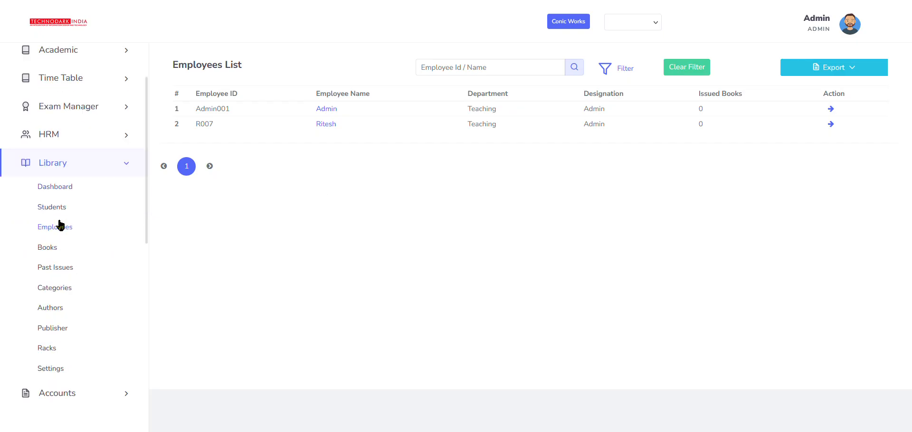
left_click(48, 247)
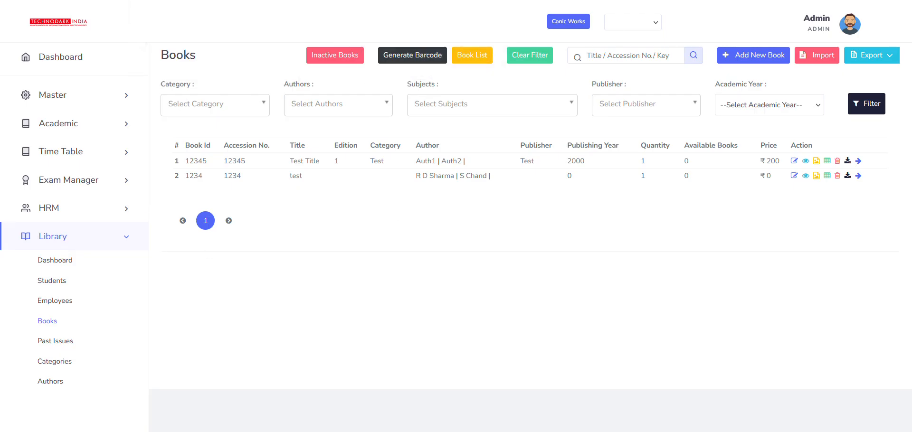
- Open the inactive books list, review the details of the book titled Book Test and close them
left_click(334, 60)
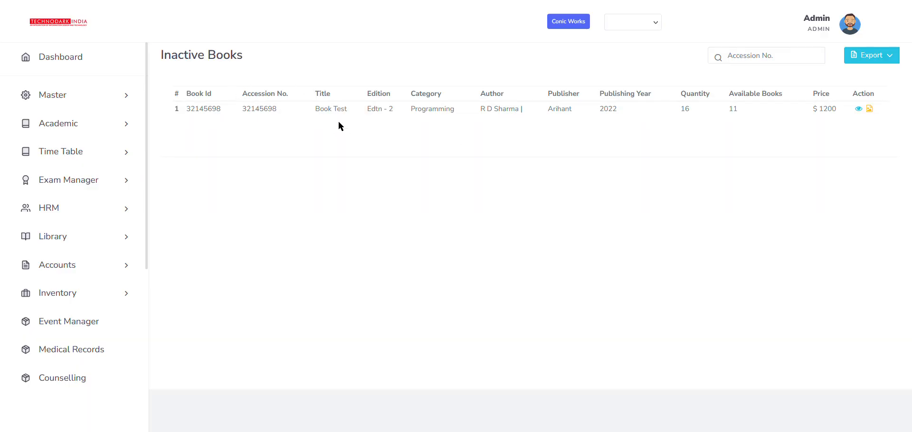
left_click(858, 109)
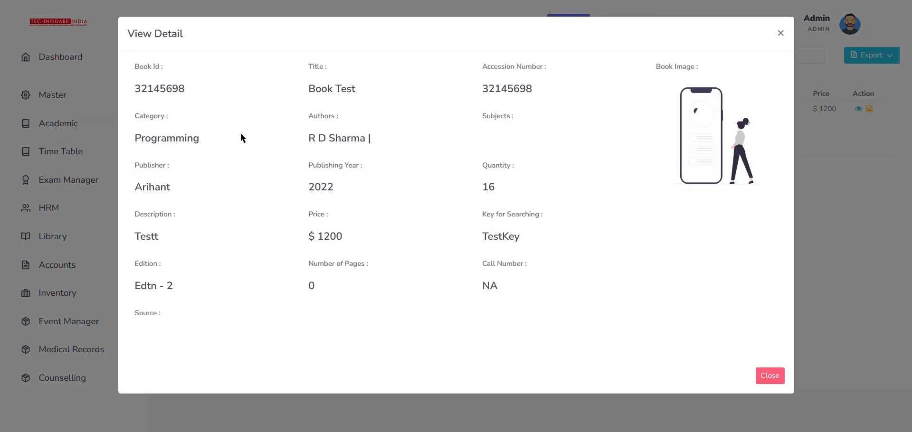
left_click(780, 34)
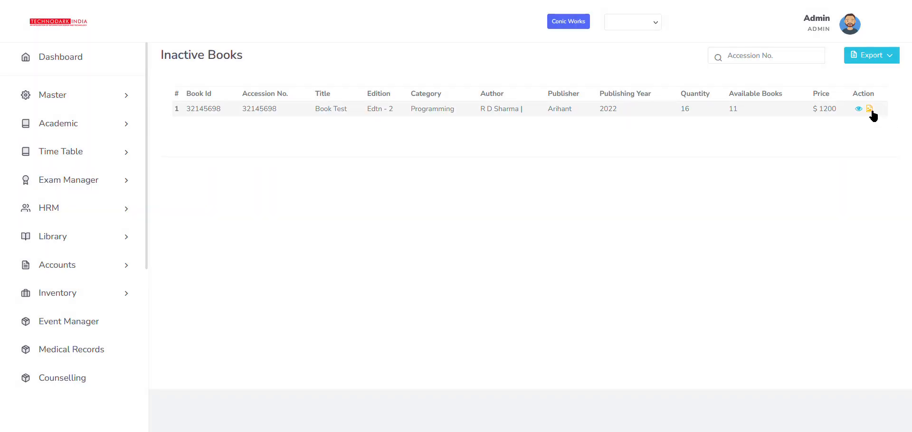
- View the image of the inactive book titled Book Test, close it and return to the Books list
left_click(869, 108)
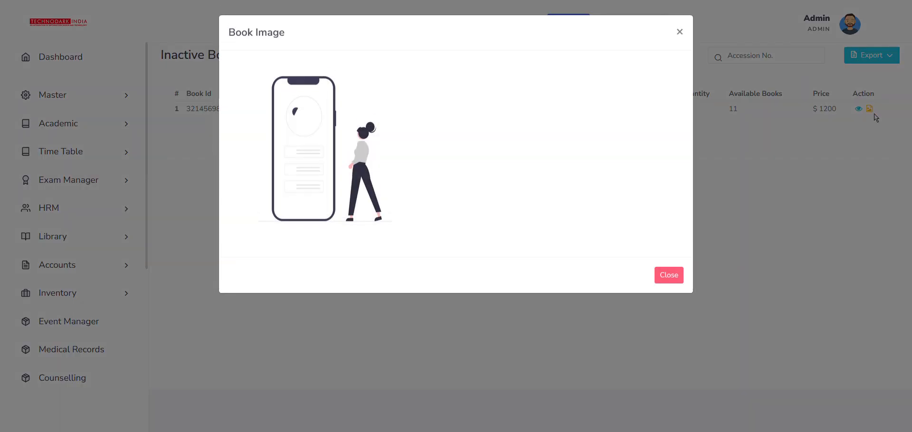
left_click(682, 278)
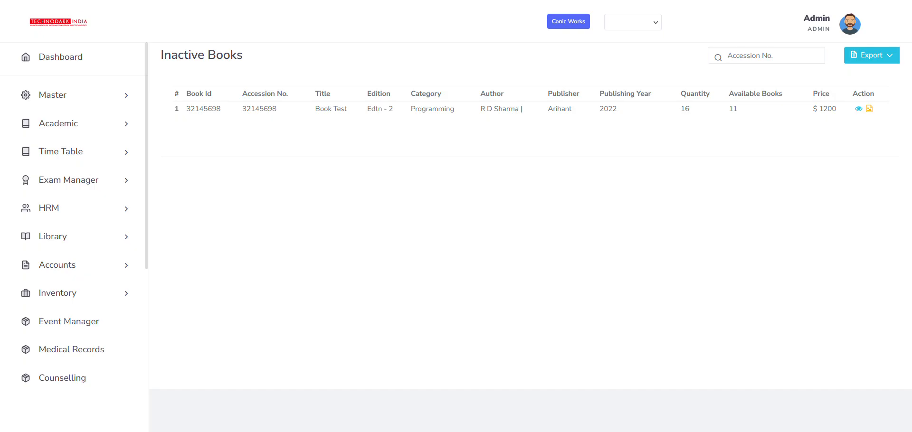
key("alt+Left")
- Open the Generate Barcode dialog to see its print page and range options, and close it
left_click(420, 56)
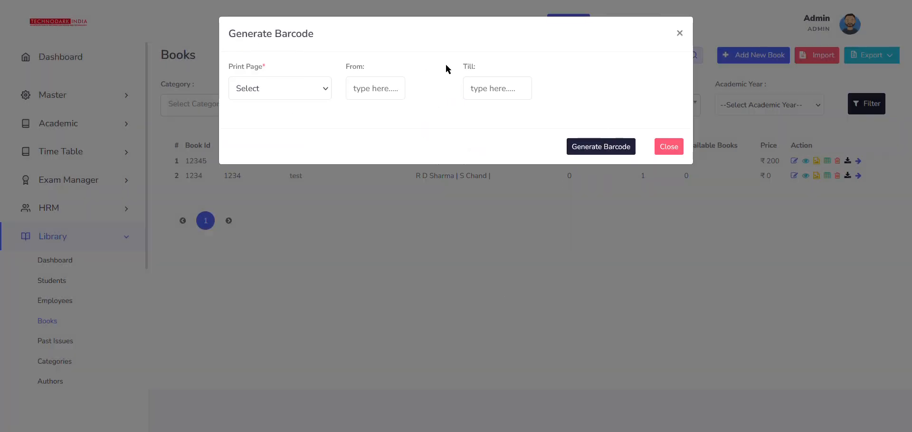
left_click(679, 33)
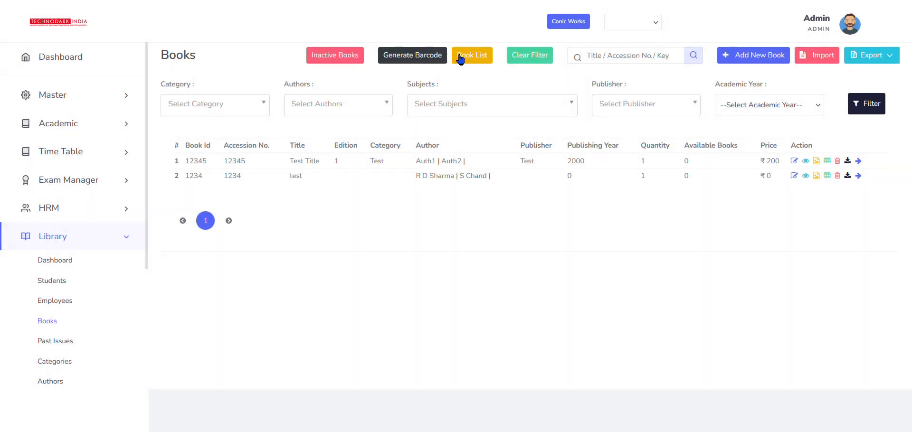
- Open the Book List with issue statuses, review the details of the book titled Test Title and close them
left_click(477, 58)
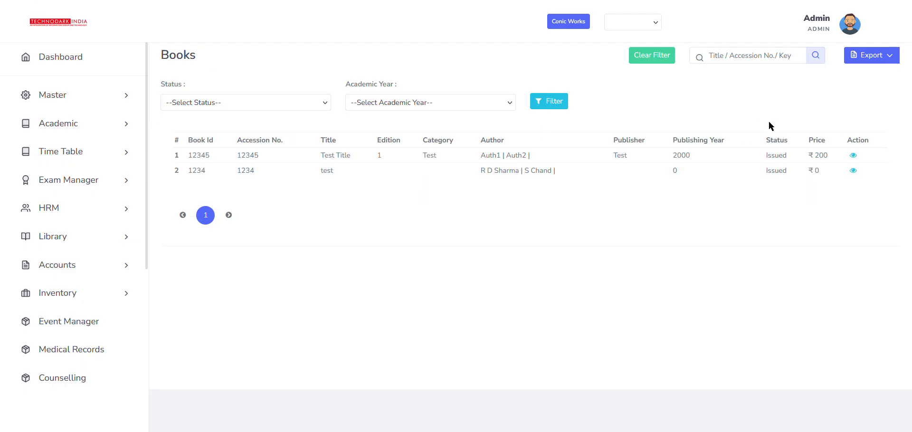
left_click(852, 155)
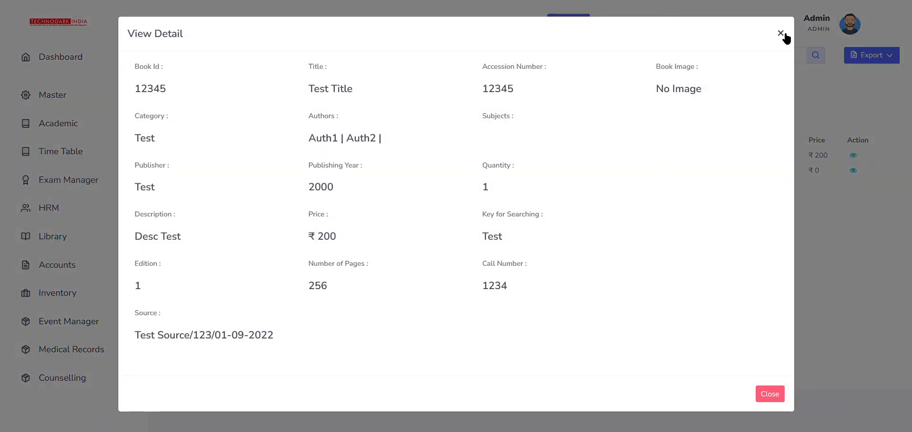
left_click(780, 32)
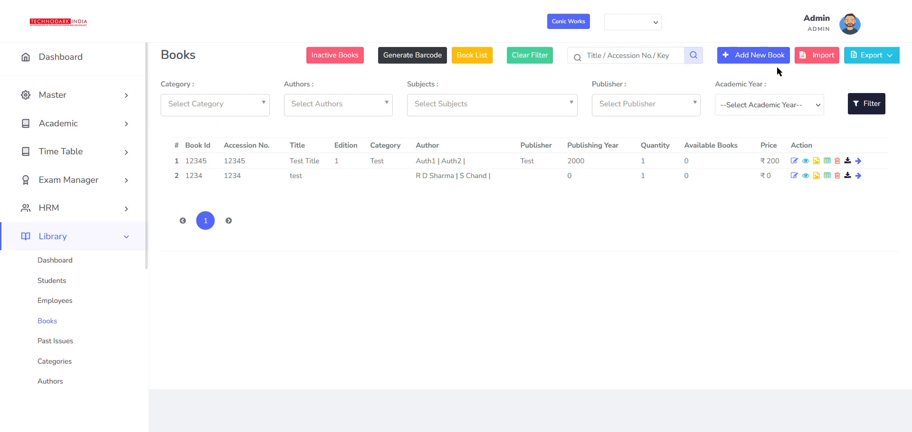
- Load the Add New Book form for accession number 123456, examine its author, subject and publishing year fields, and close it
left_click(760, 56)
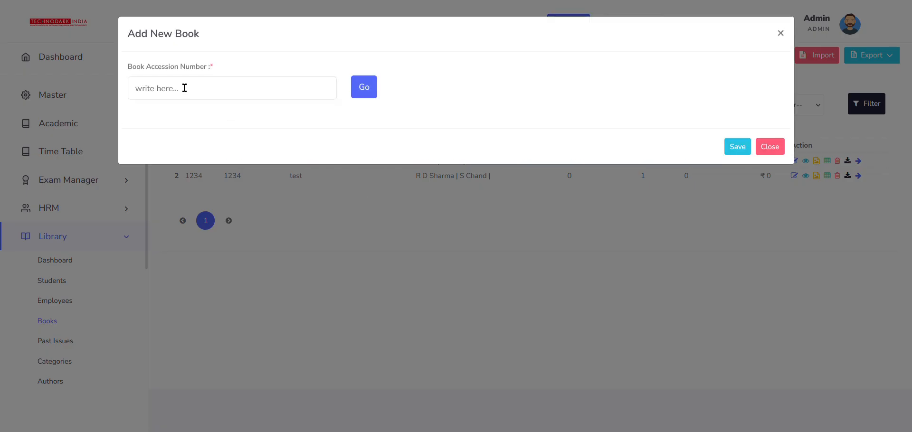
left_click(202, 88)
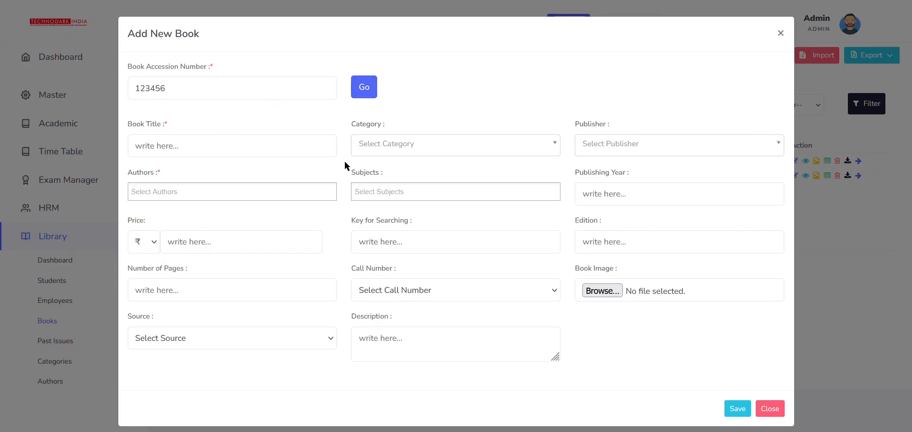
left_click(597, 147)
left_click(600, 145)
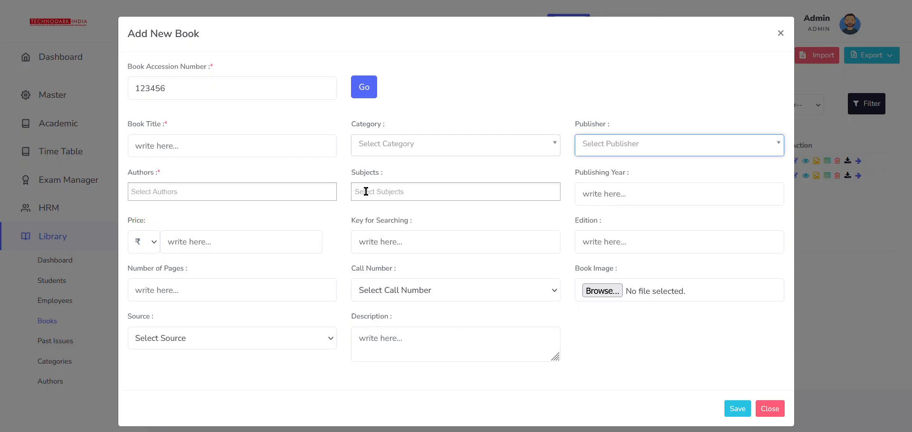
left_click(208, 190)
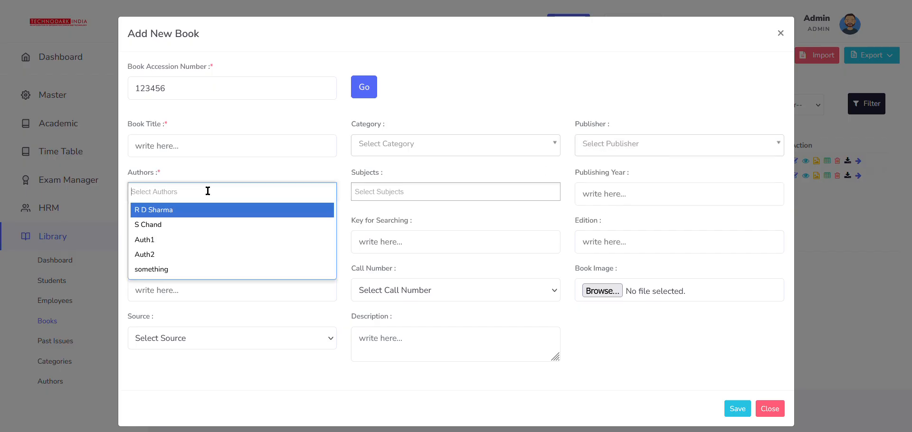
left_click(390, 192)
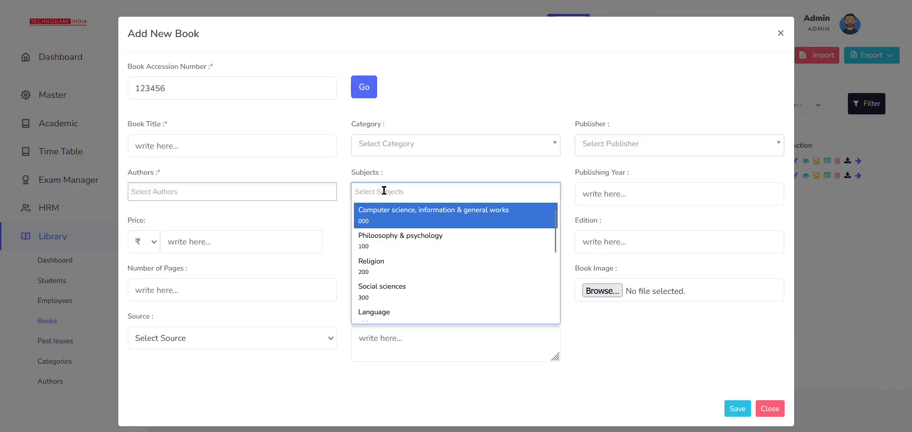
left_click(598, 192)
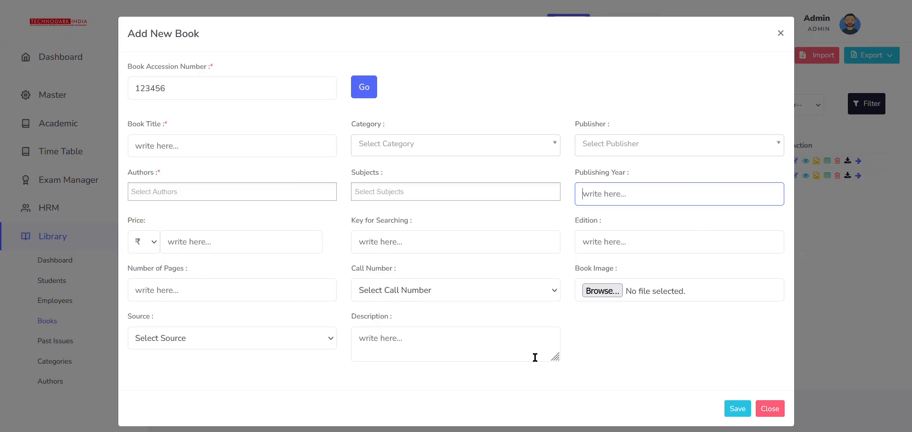
left_click(769, 409)
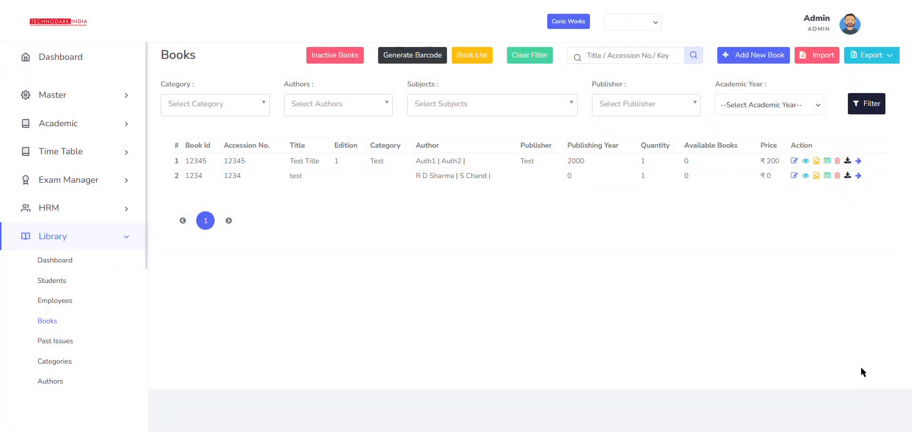
- Reopen the Add New Book form with accession number 123456 and examine the available publishers, authors and subjects
left_click(760, 56)
left_click(170, 90)
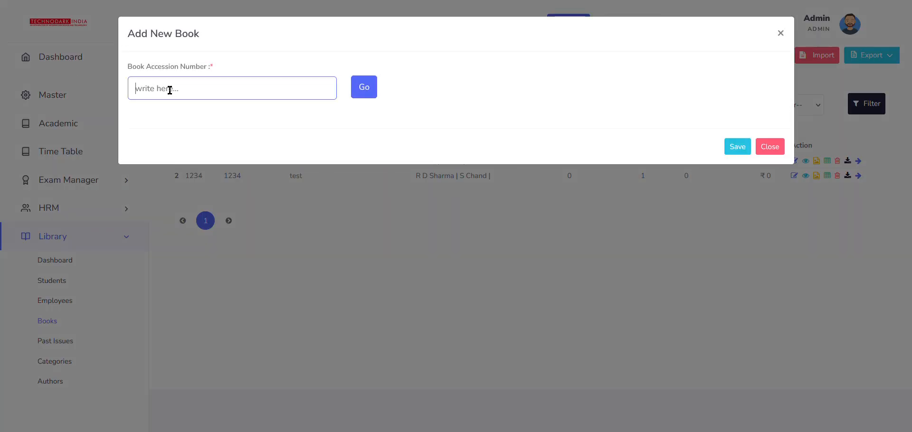
type("123456")
left_click(359, 88)
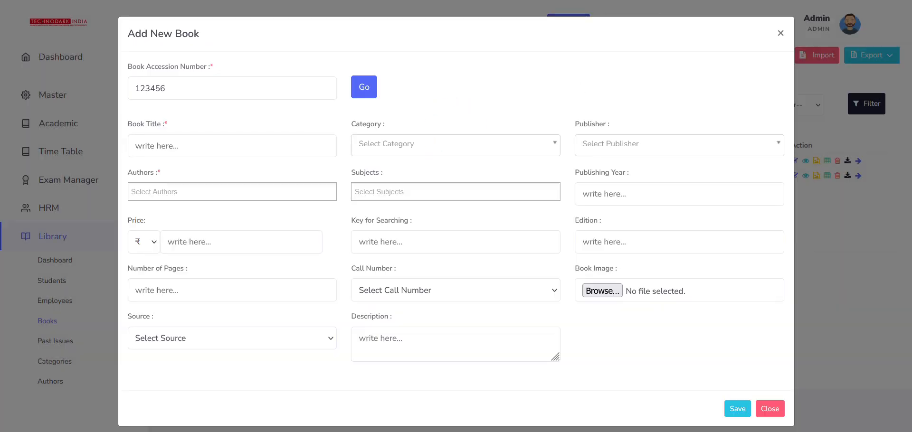
left_click(610, 144)
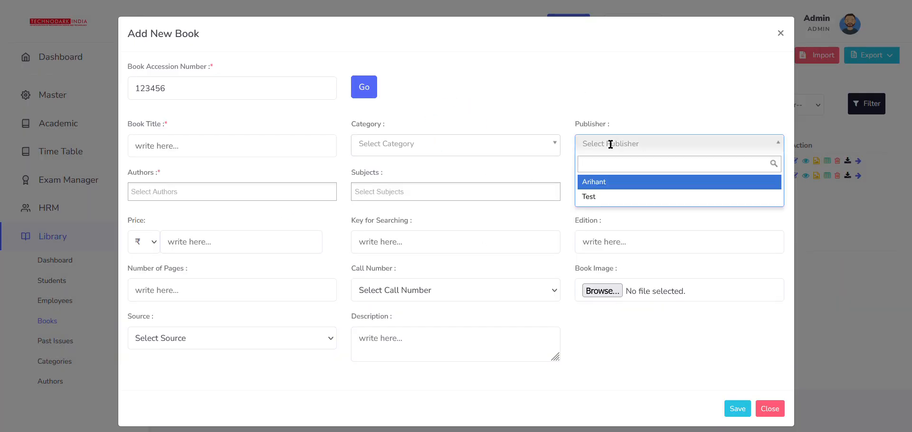
left_click(610, 144)
left_click(197, 188)
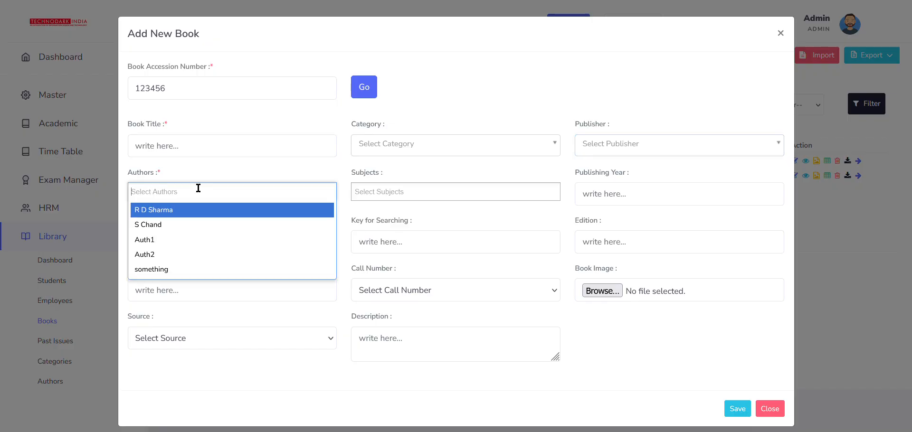
left_click(396, 192)
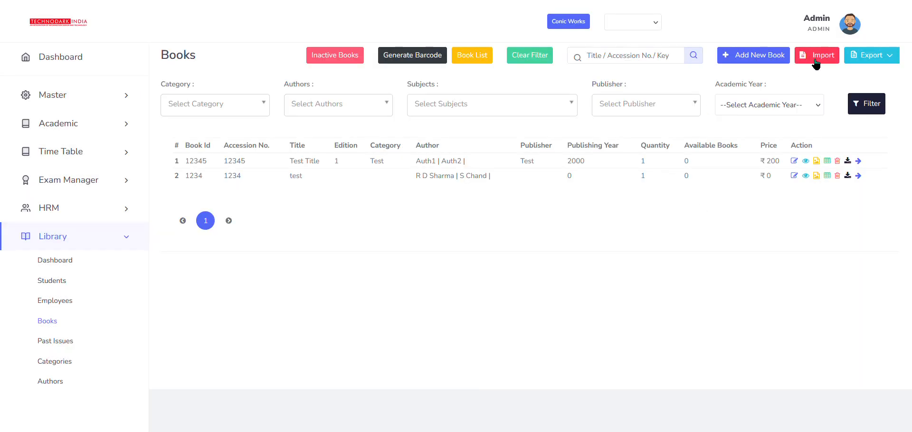
- Examine the Books list's export formats and its category, author, subject, publisher and academic year filter options
left_click(889, 56)
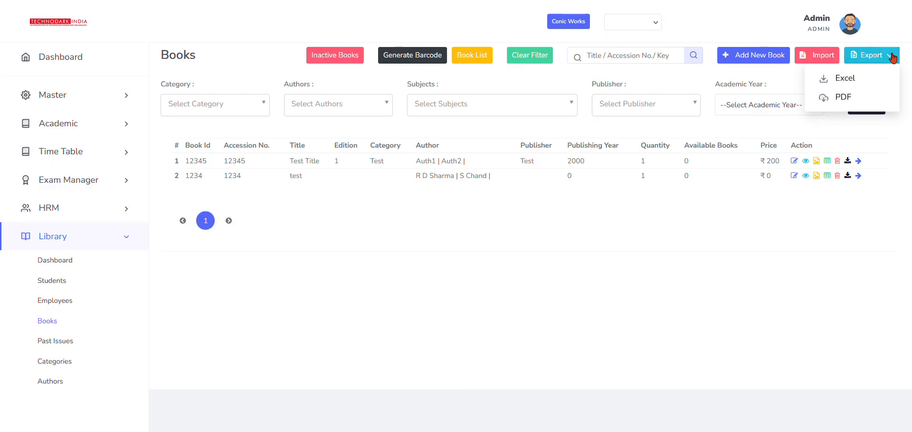
left_click(880, 58)
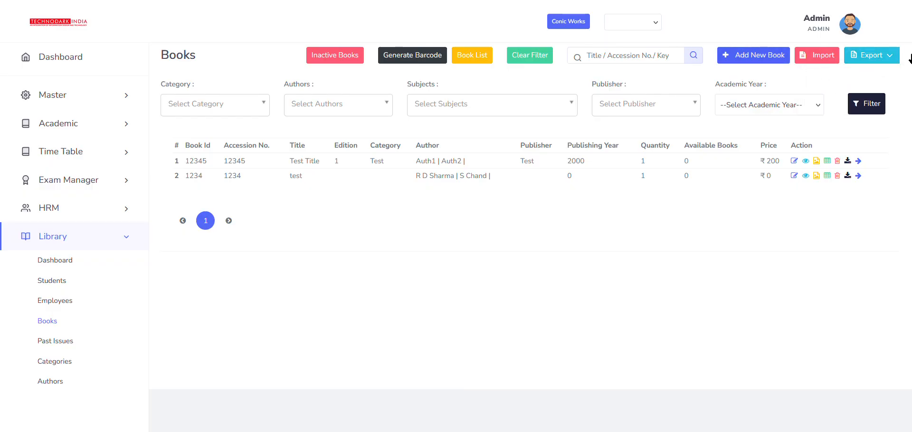
left_click(173, 102)
left_click(335, 104)
left_click(413, 104)
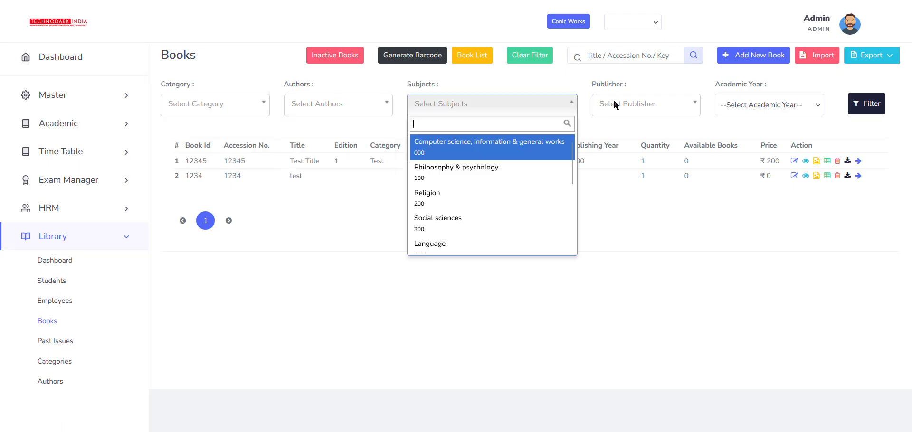
left_click(618, 103)
left_click(765, 99)
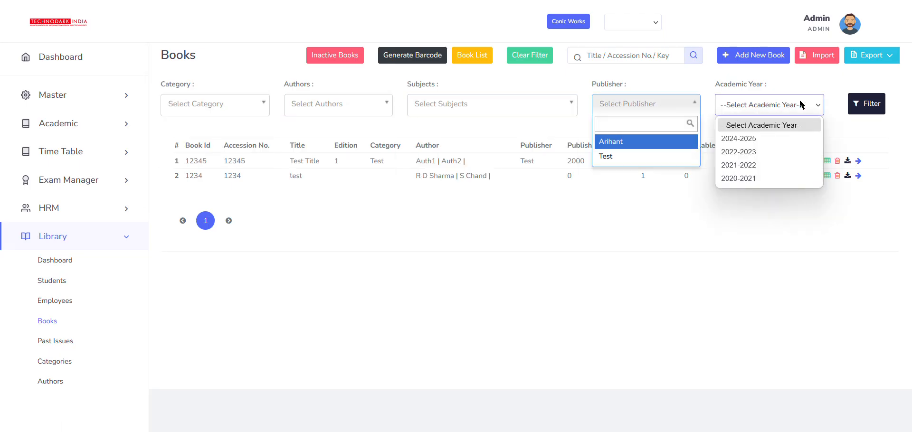
left_click(516, 220)
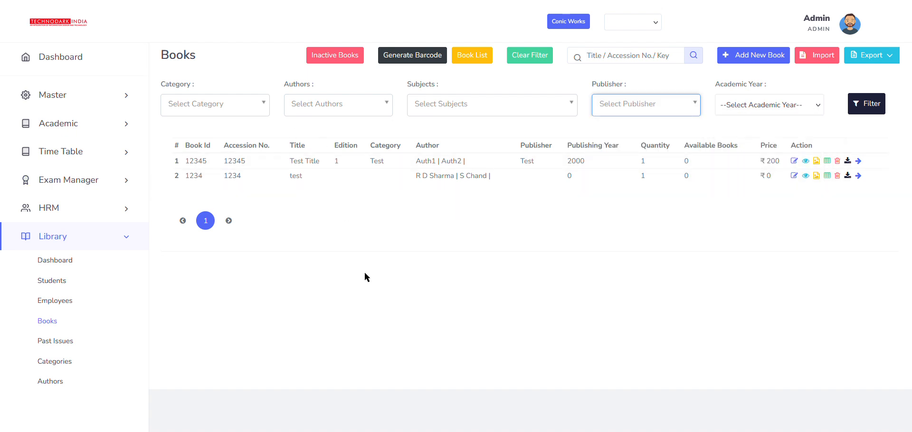
- Review the edit form and the detail view of the book titled Test Title, closing each one
left_click(793, 161)
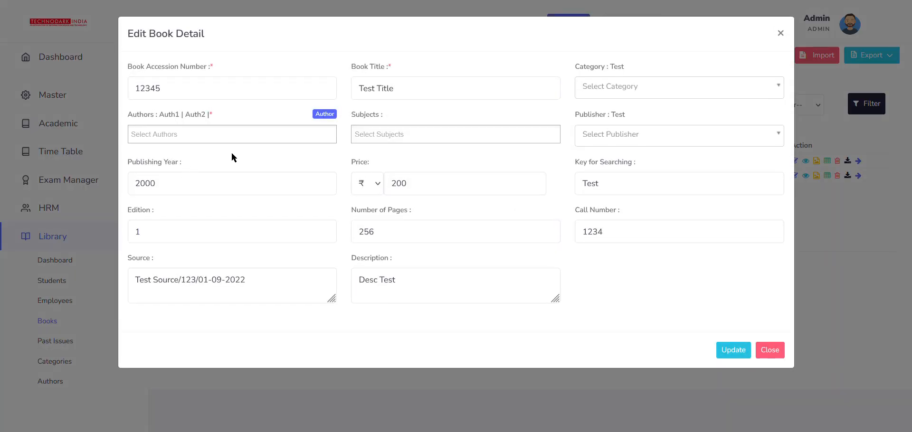
left_click(780, 33)
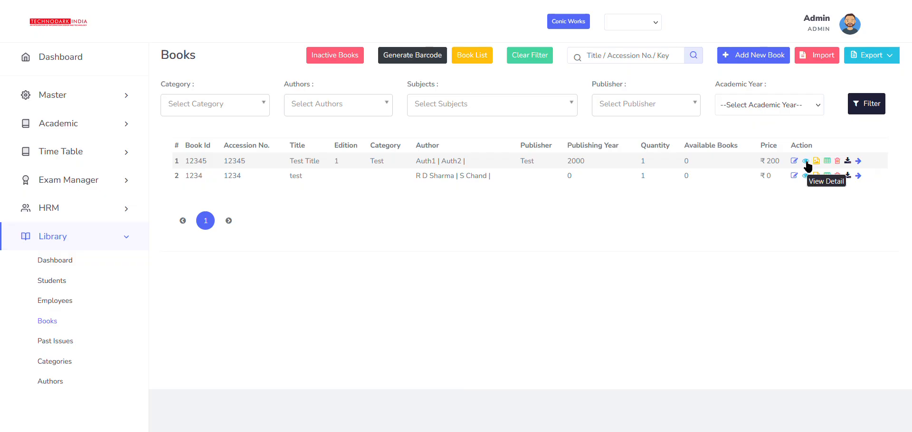
left_click(805, 161)
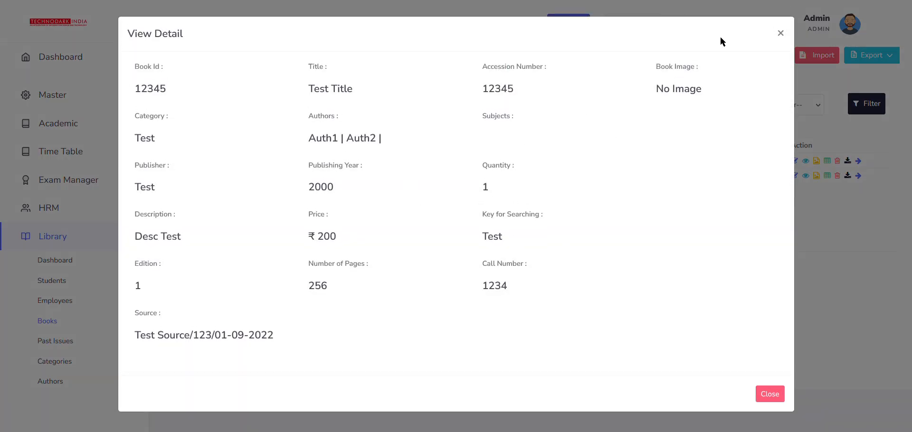
left_click(782, 34)
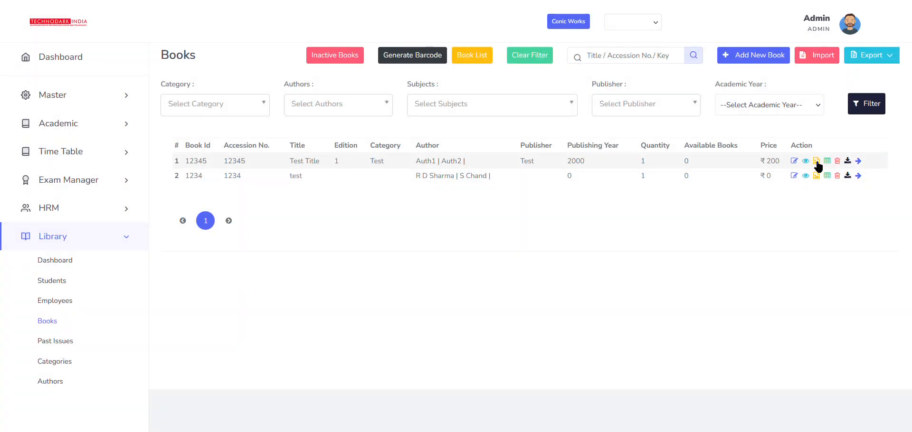
- Check the Book Image and Manage Racks dialogs of the book titled Test Title, closing each one
left_click(817, 161)
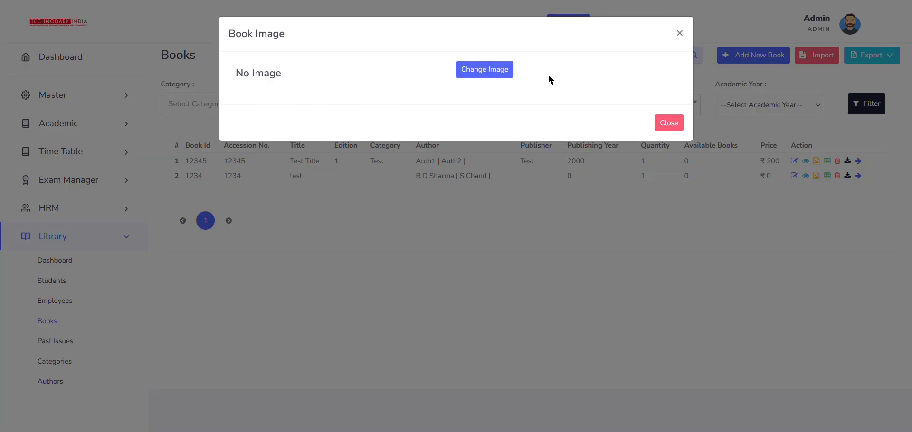
left_click(680, 34)
left_click(826, 161)
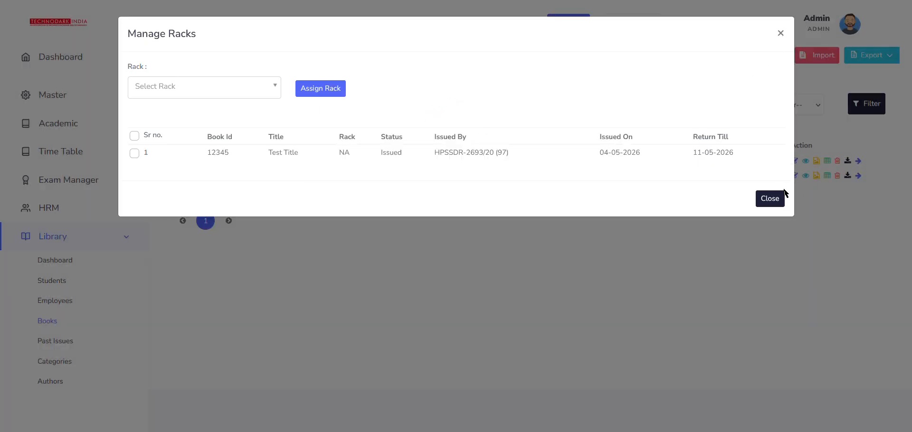
left_click(768, 199)
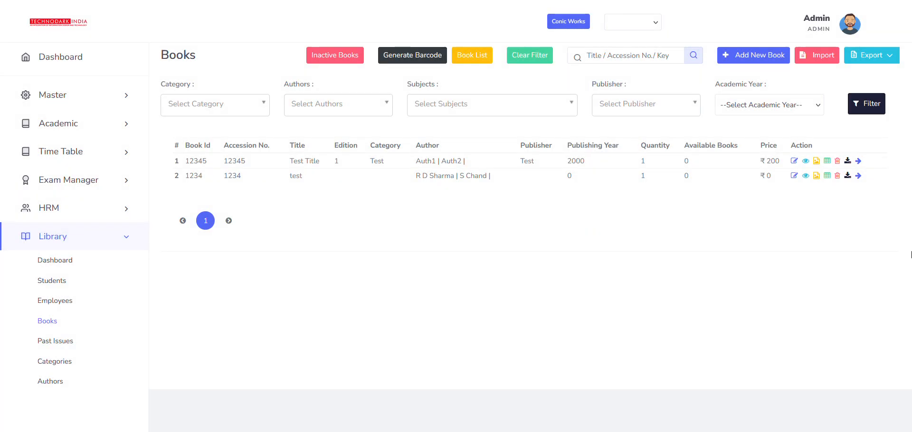
- Open the full Book Details page of the book titled Test Title, review it and return to the Books list
left_click(858, 162)
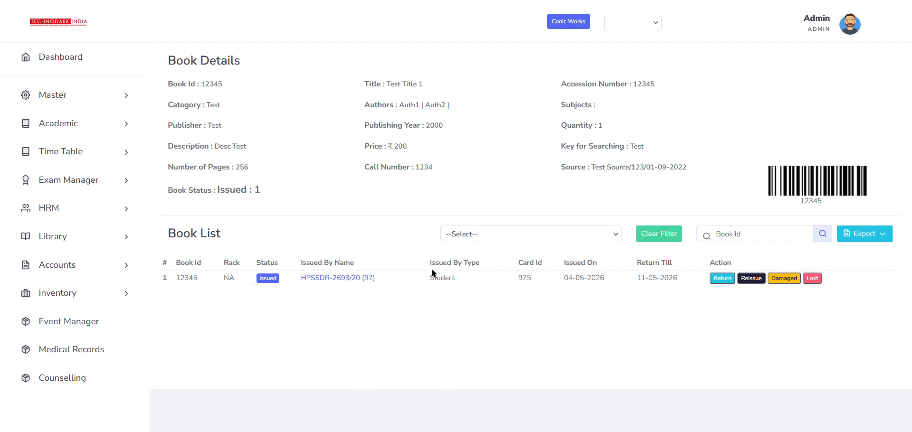
key("alt+Left")
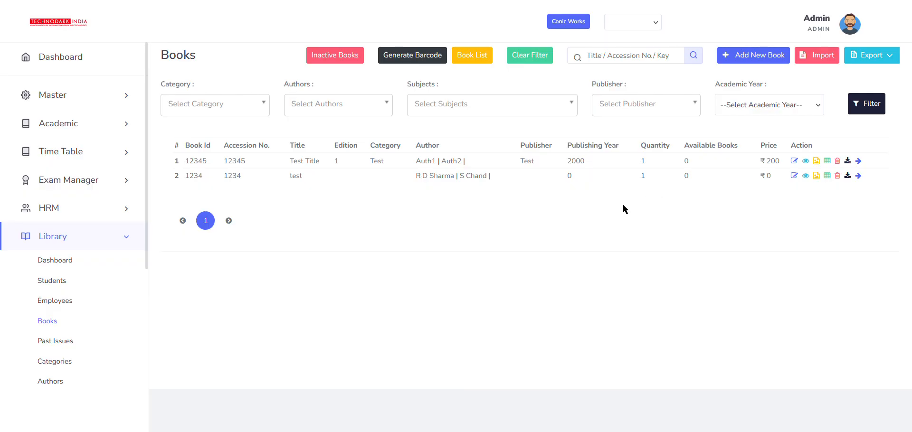
- Open the library's Past Issues list and check its export formats, closing the export options without exporting
scroll(71, 245, "down", 2)
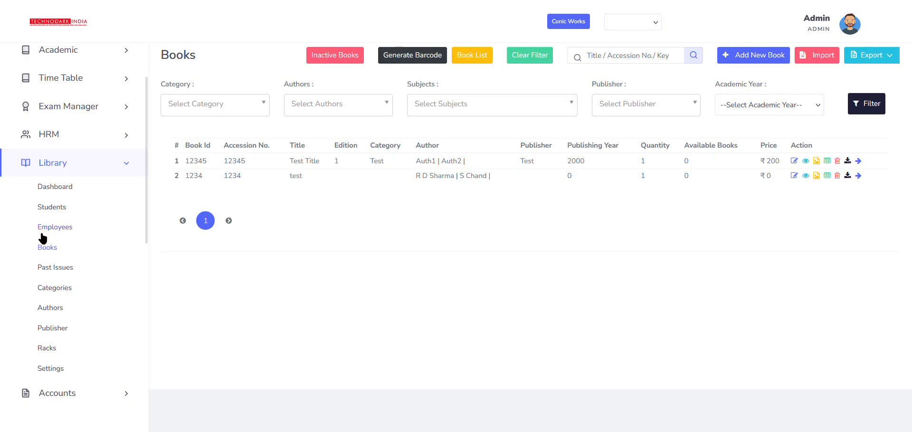
scroll(73, 242, "down", 1)
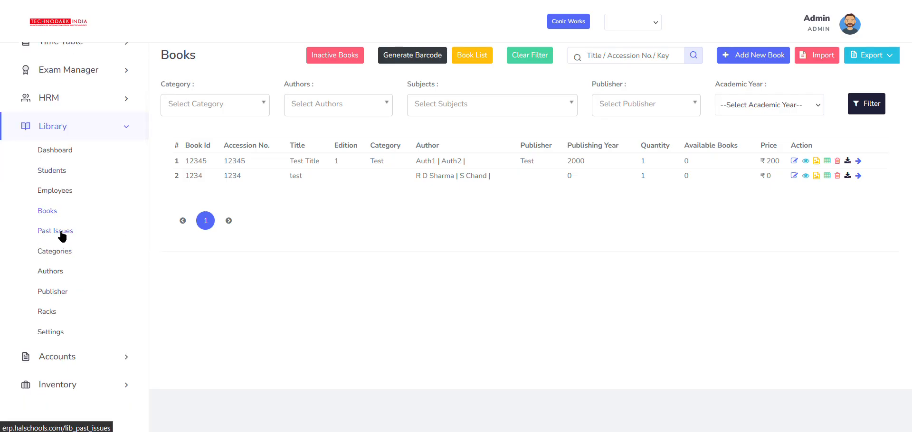
left_click(62, 233)
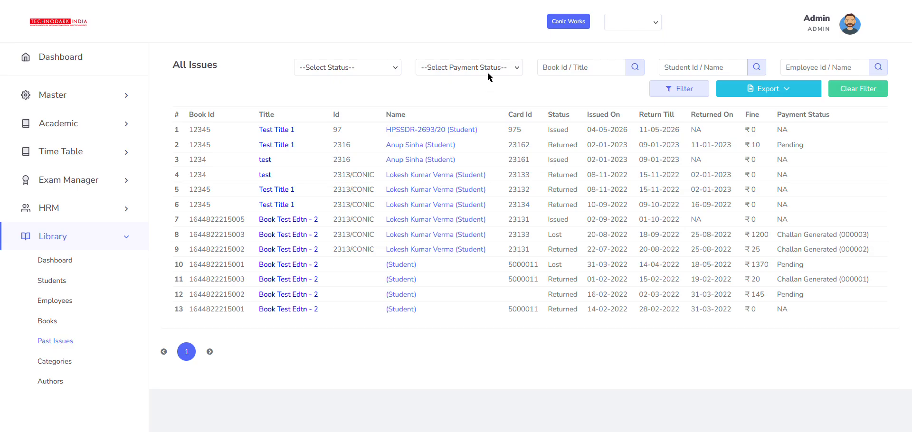
left_click(775, 90)
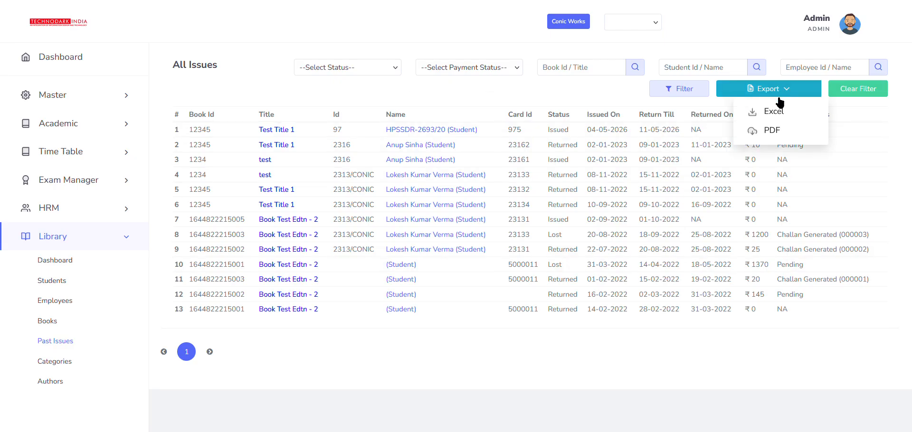
left_click(805, 92)
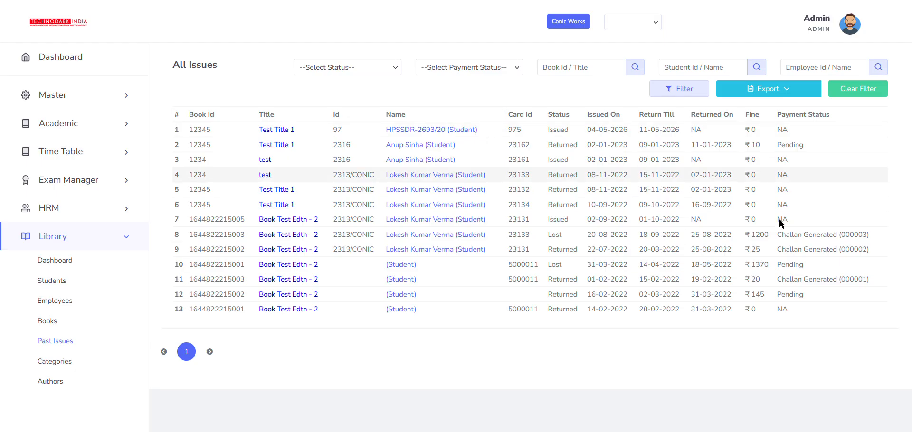
- Review the library's book Categories page and open its Authors page
scroll(86, 205, "down", 3)
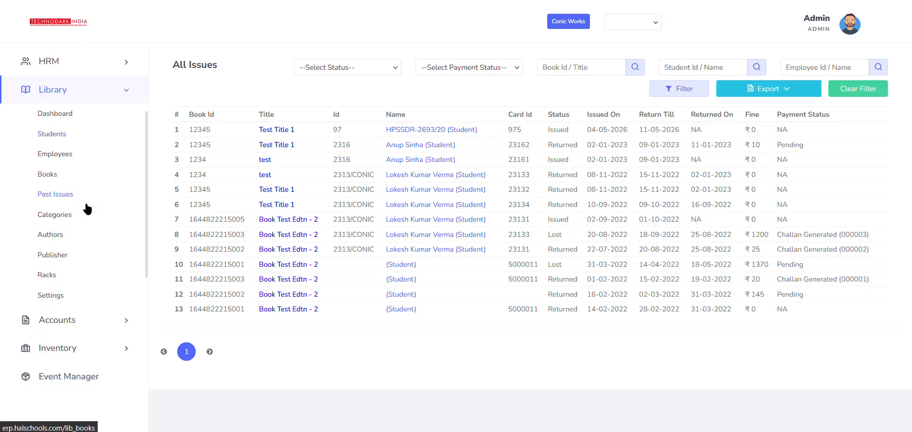
left_click(56, 218)
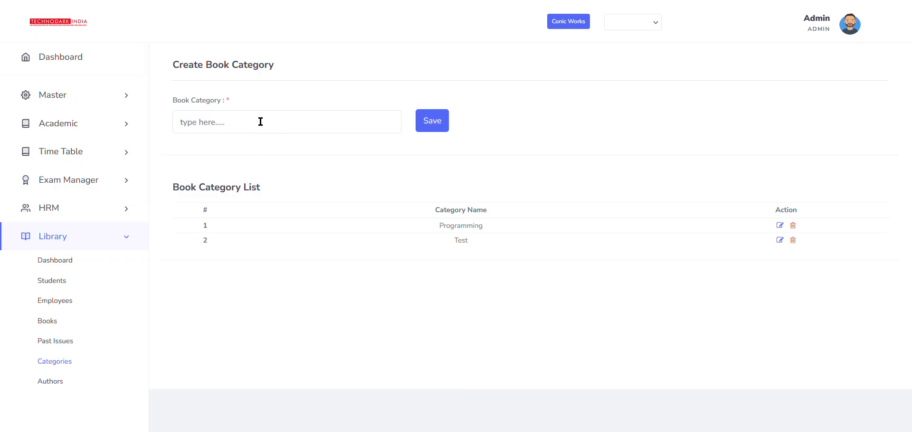
scroll(69, 205, "down", 2)
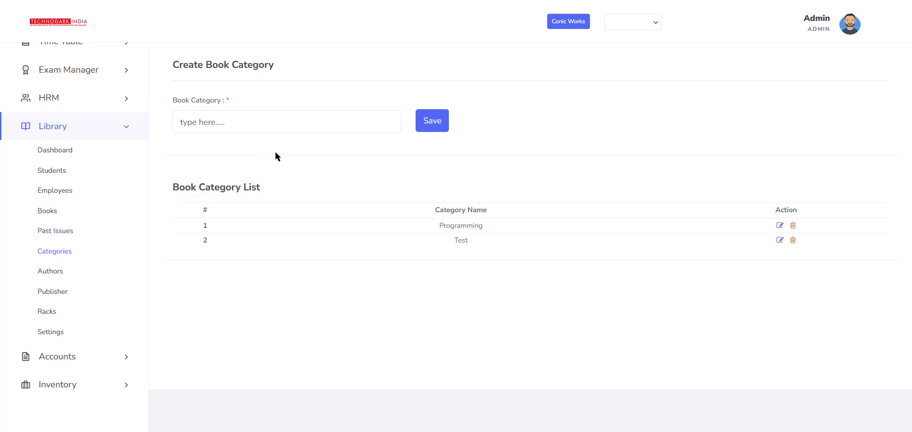
left_click(53, 270)
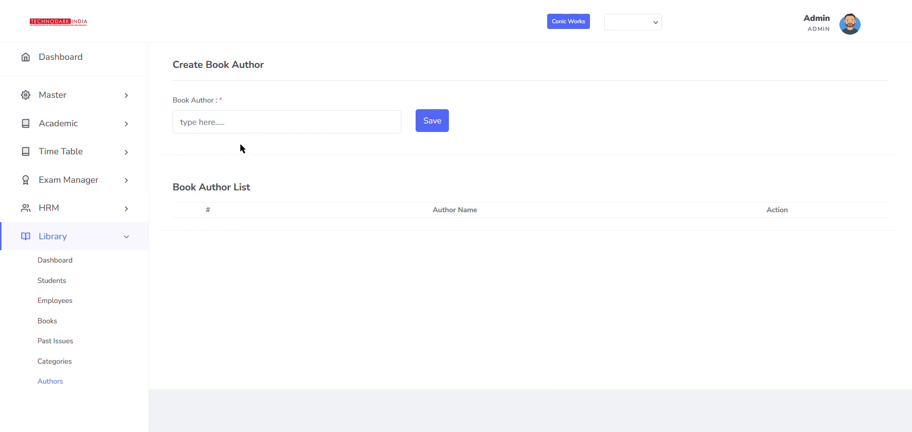
- Review the library's Publisher and Racks pages, dismissing the energy saver notification
scroll(72, 285, "down", 3)
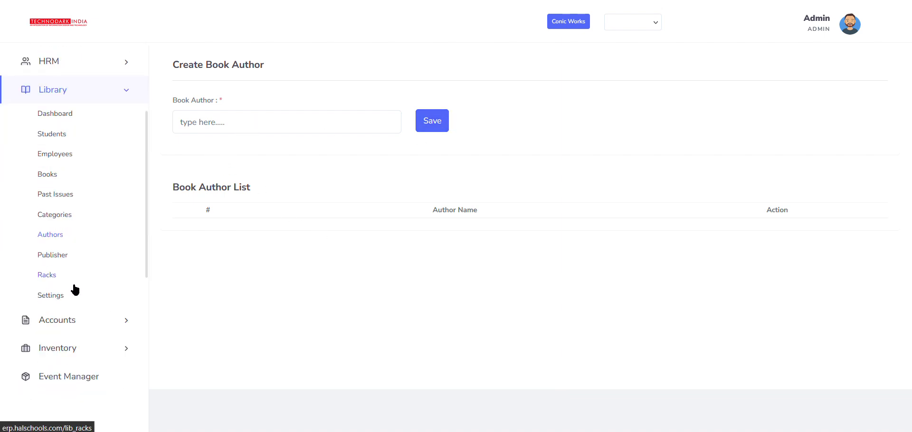
left_click(55, 257)
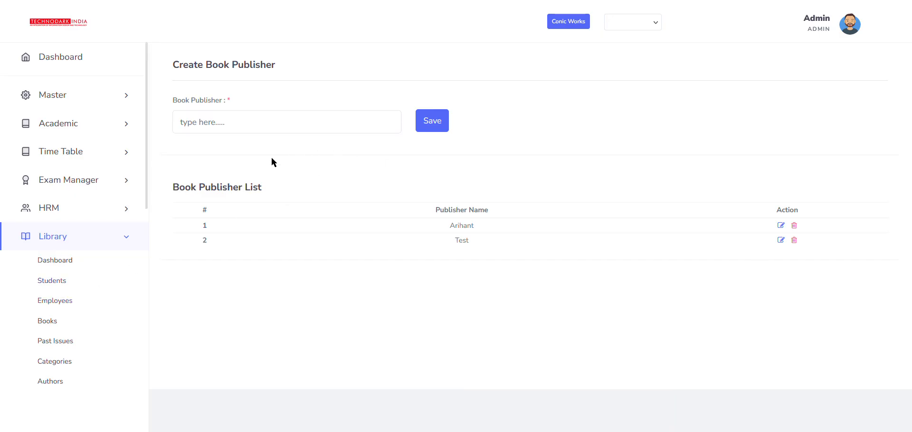
scroll(76, 290, "down", 4)
left_click(47, 239)
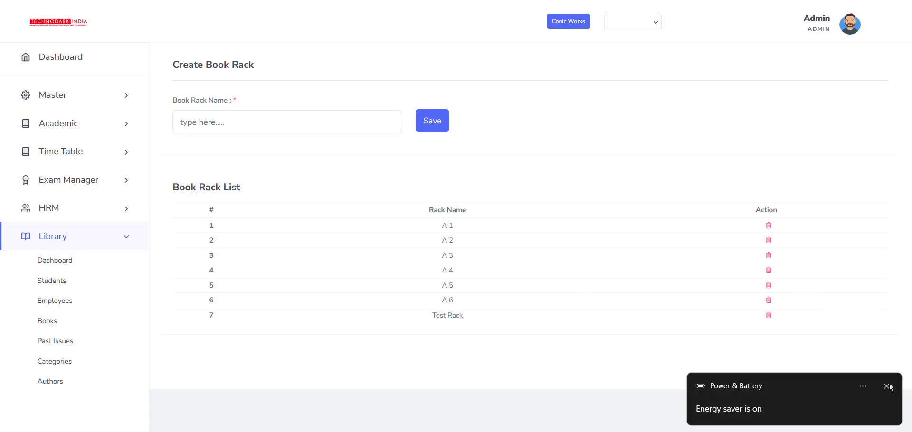
left_click(886, 386)
- Open the Library Settings and review the per-user and topper book limits, per day late fine and book return day limit
scroll(72, 304, "down", 1)
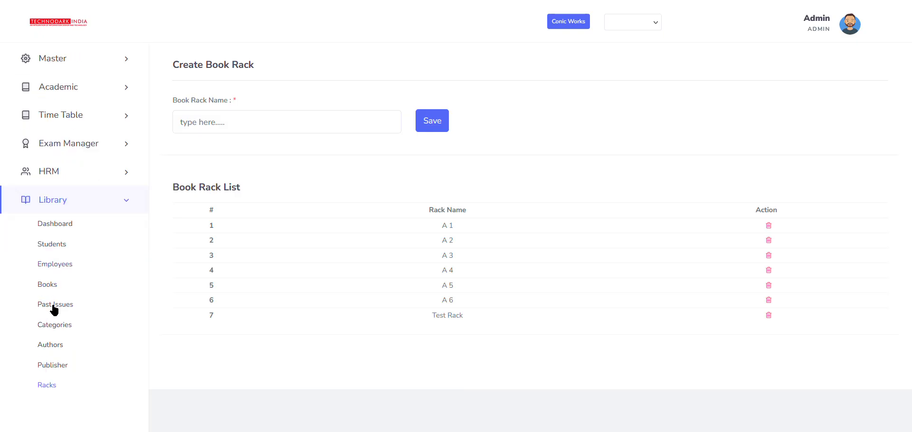
scroll(55, 332, "down", 3)
left_click(53, 294)
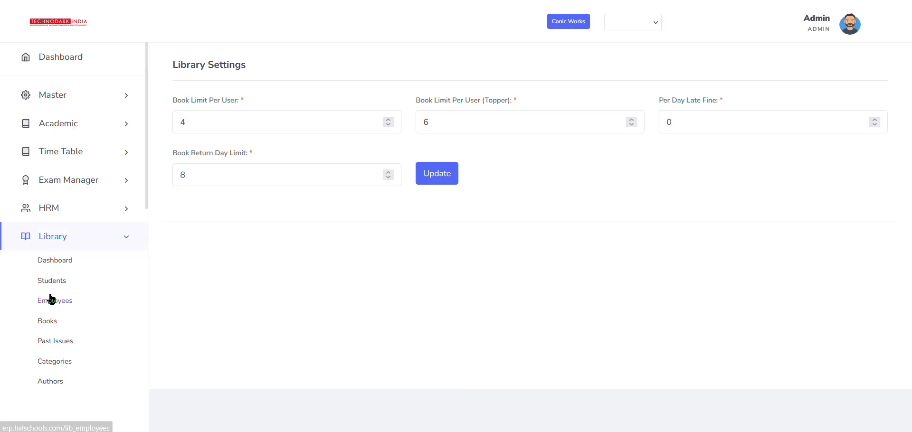
left_click(214, 121)
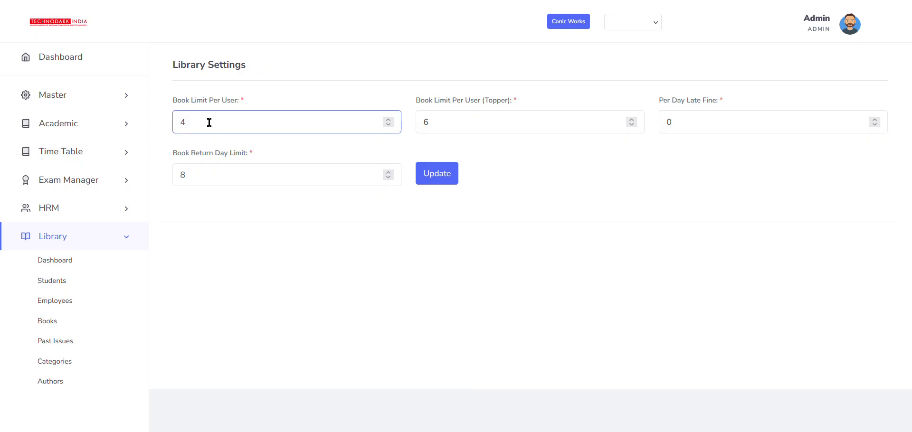
left_click(437, 125)
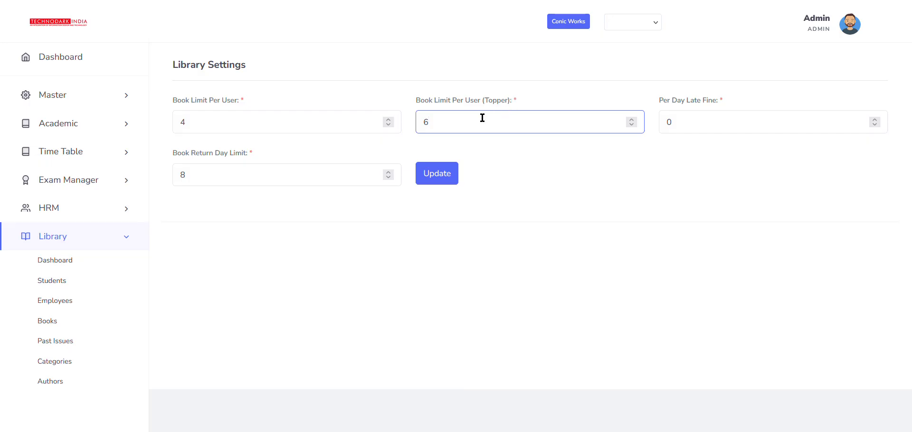
left_click(679, 121)
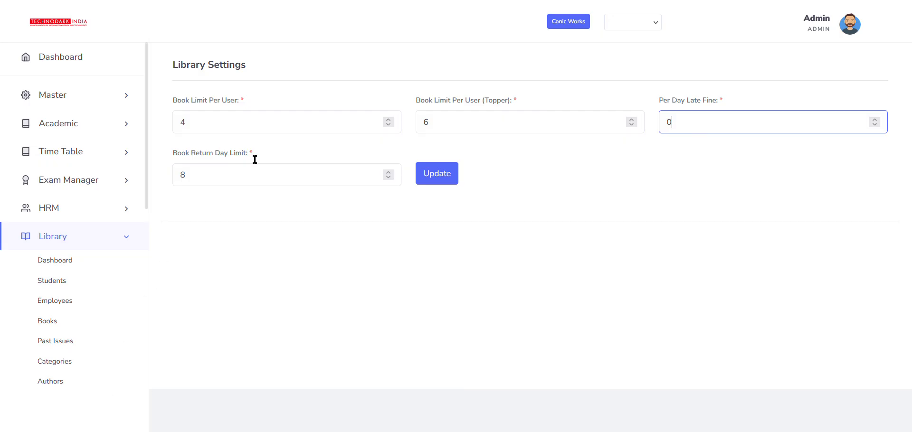
left_click(209, 176)
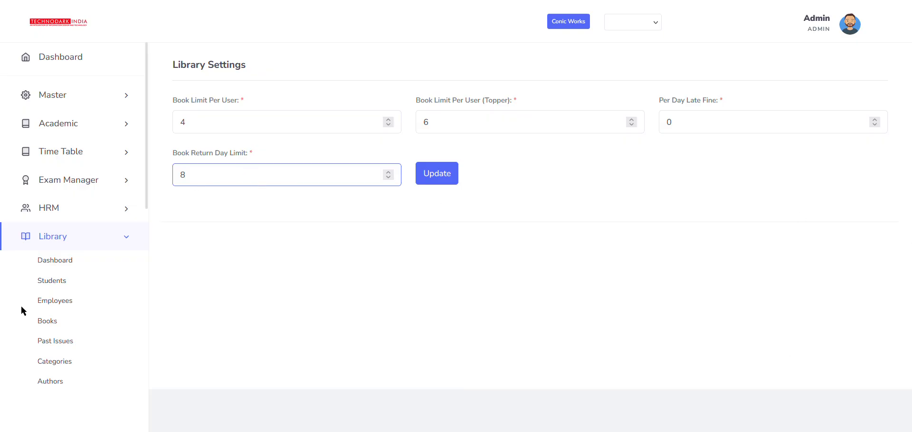
scroll(71, 289, "down", 3)
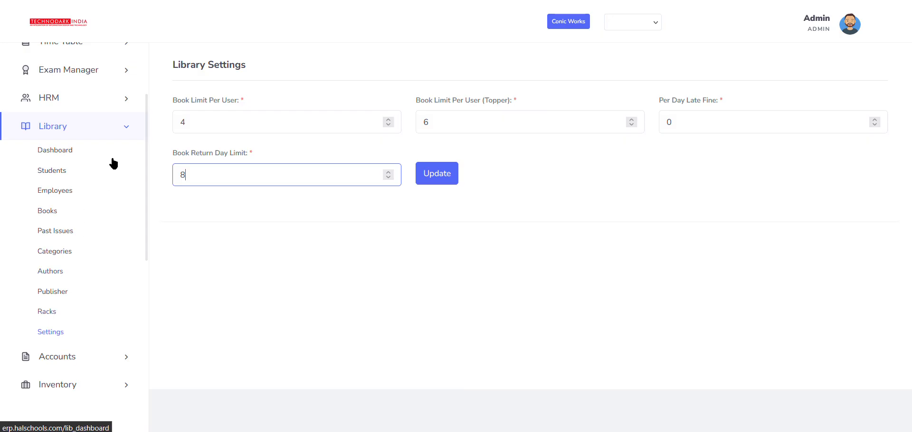